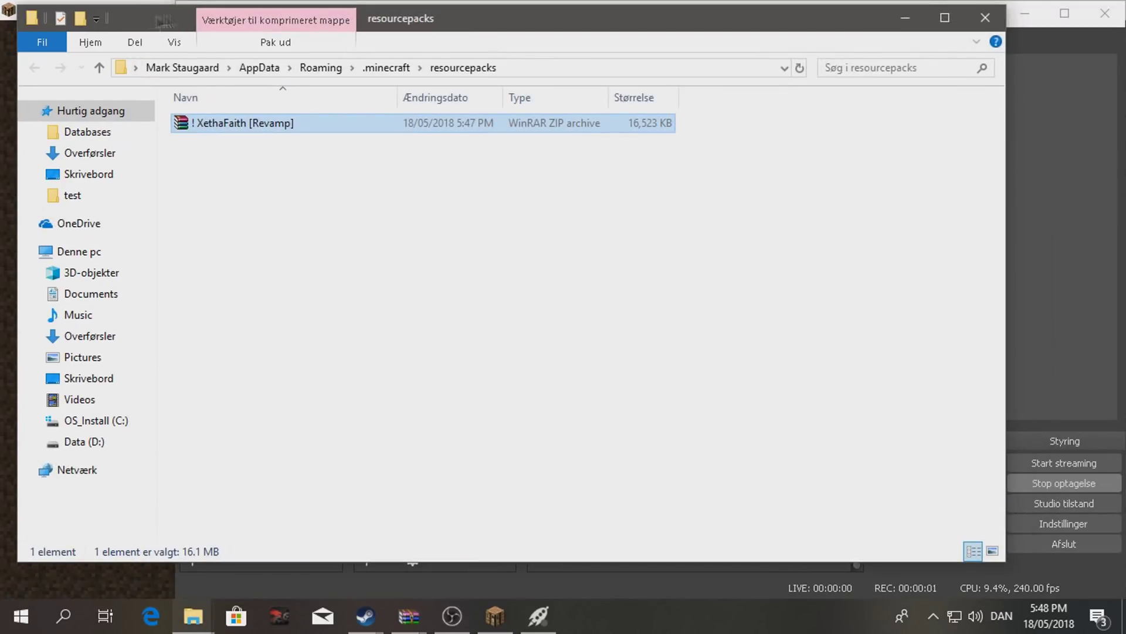
- Minimize the file and recorder windows and move the DiscordSetup shortcut to the top-left
{"action": "left_click", "coordinate": [905, 17]}
{"action": "left_click", "coordinate": [1025, 13]}
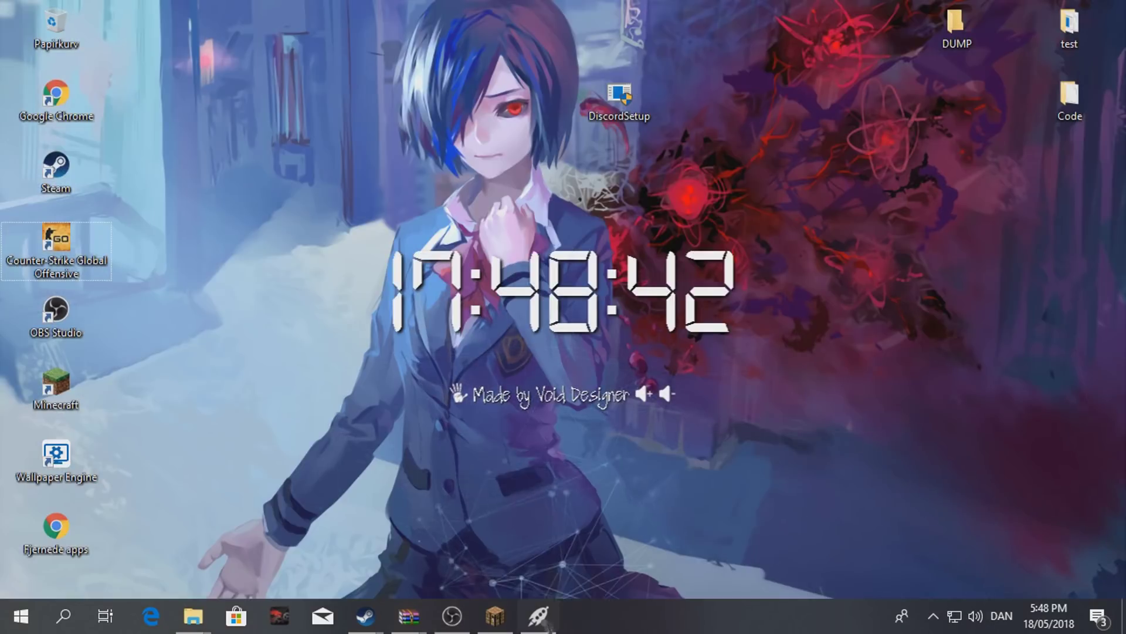
{"action": "right_click", "coordinate": [539, 615]}
{"action": "left_click", "coordinate": [493, 589]}
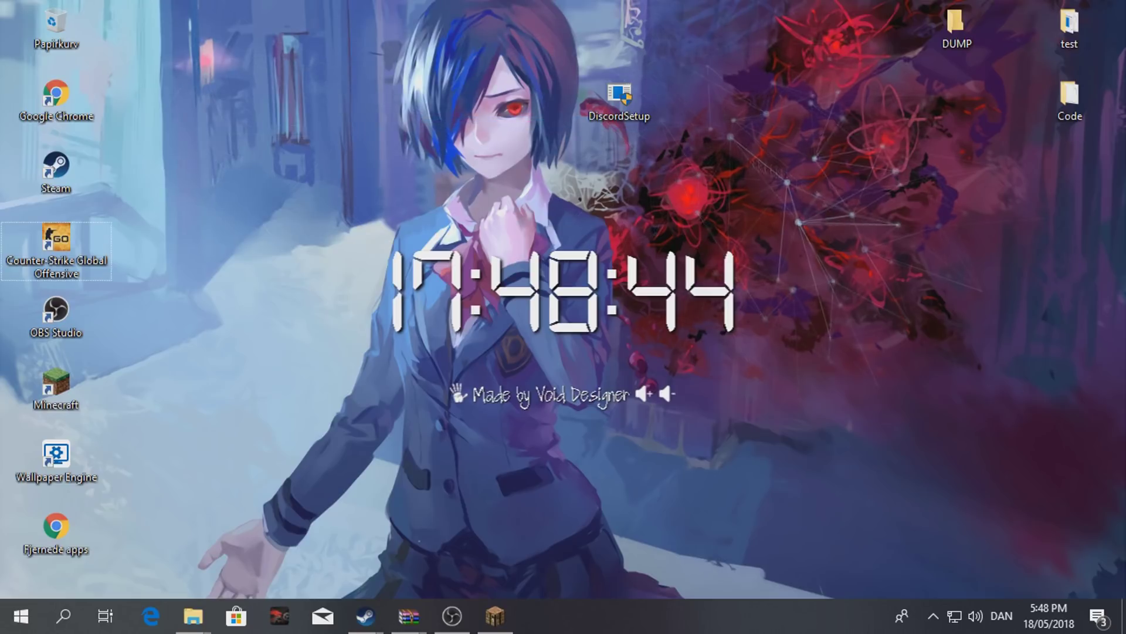
{"action": "left_click_drag", "start_coordinate": [268, 64], "coordinate": [170, 34]}
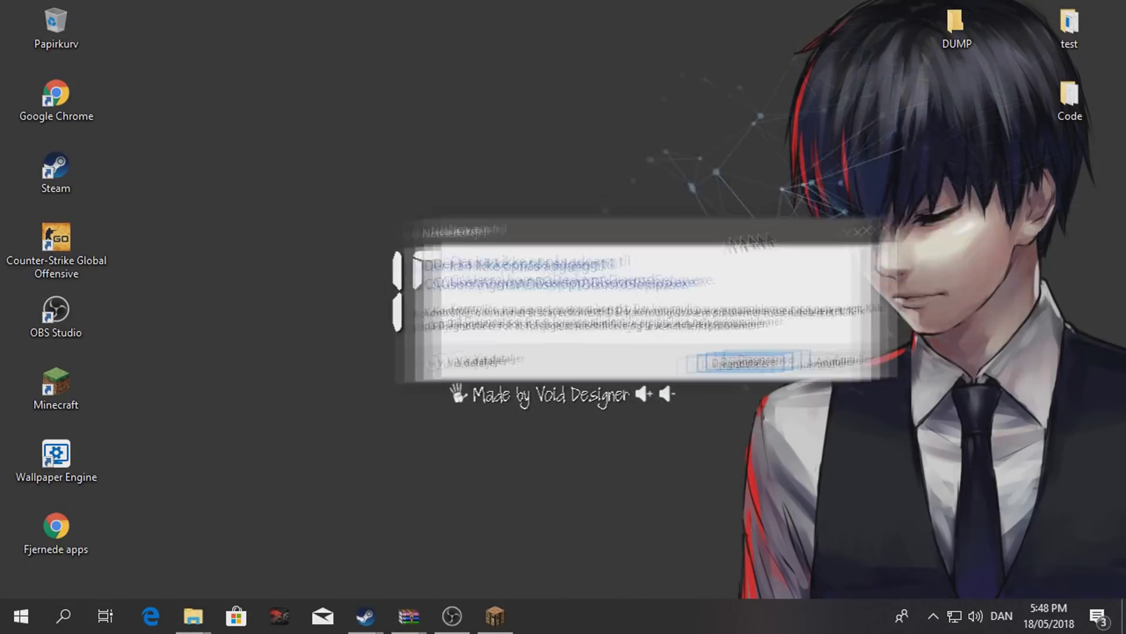
- Move the network error message aside, view its details and dismiss it
{"action": "left_click_drag", "start_coordinate": [655, 202], "coordinate": [472, 283]}
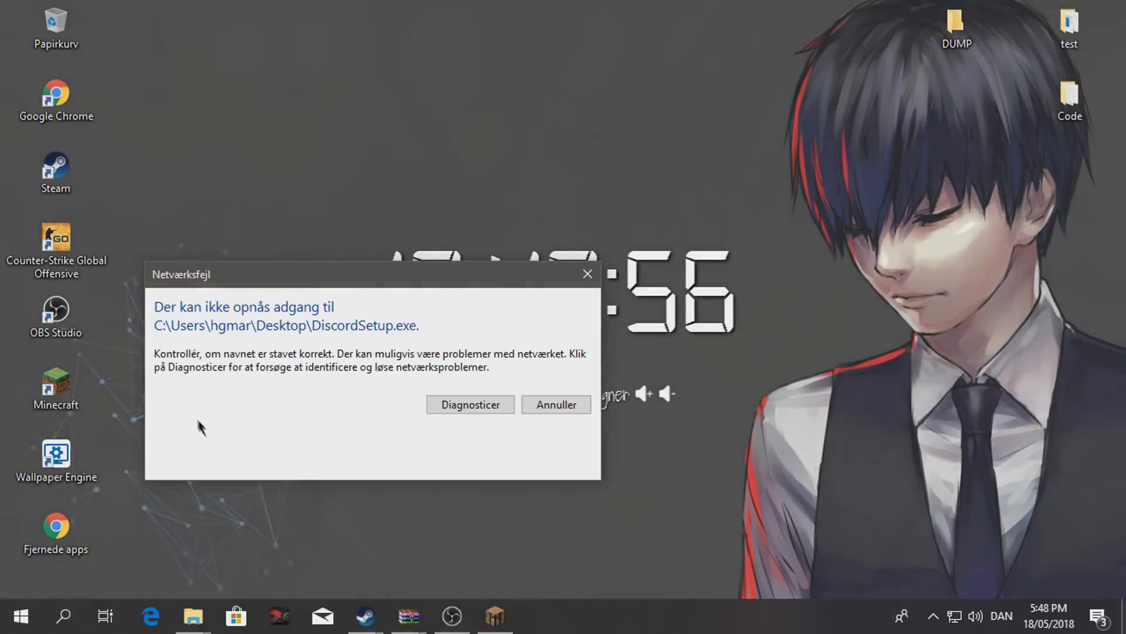
{"action": "left_click", "coordinate": [187, 404]}
{"action": "left_click", "coordinate": [556, 405]}
- Launch DiscordSetup.exe from Windows search and choose Run anyway in SmartScreen
{"action": "key", "text": "super"}
{"action": "type", "text": "discord"}
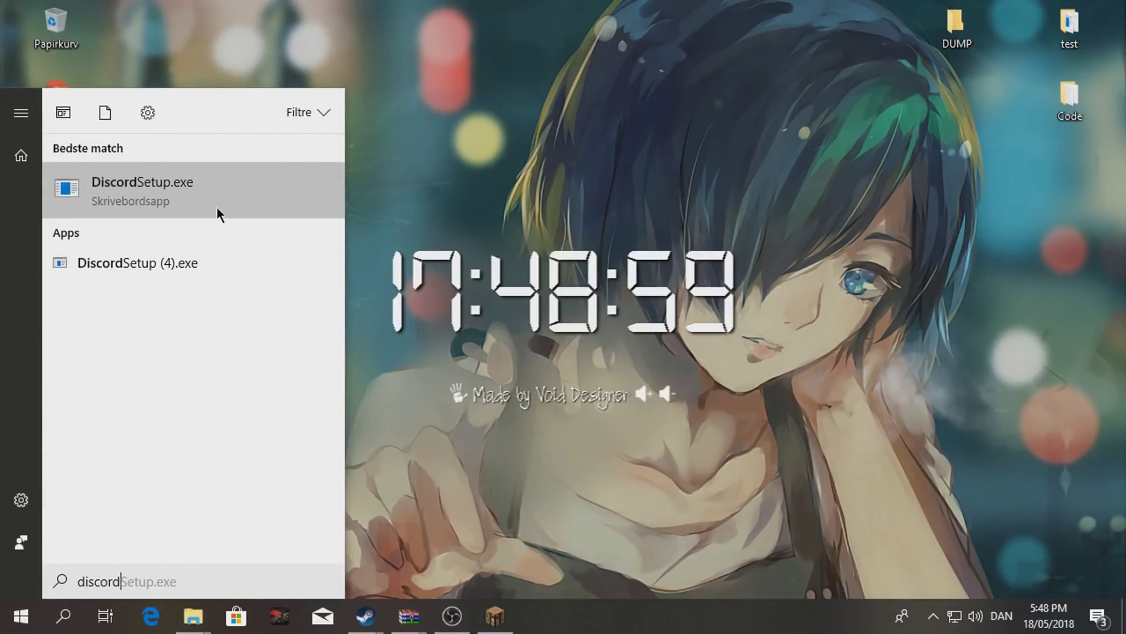
{"action": "left_click", "coordinate": [218, 212]}
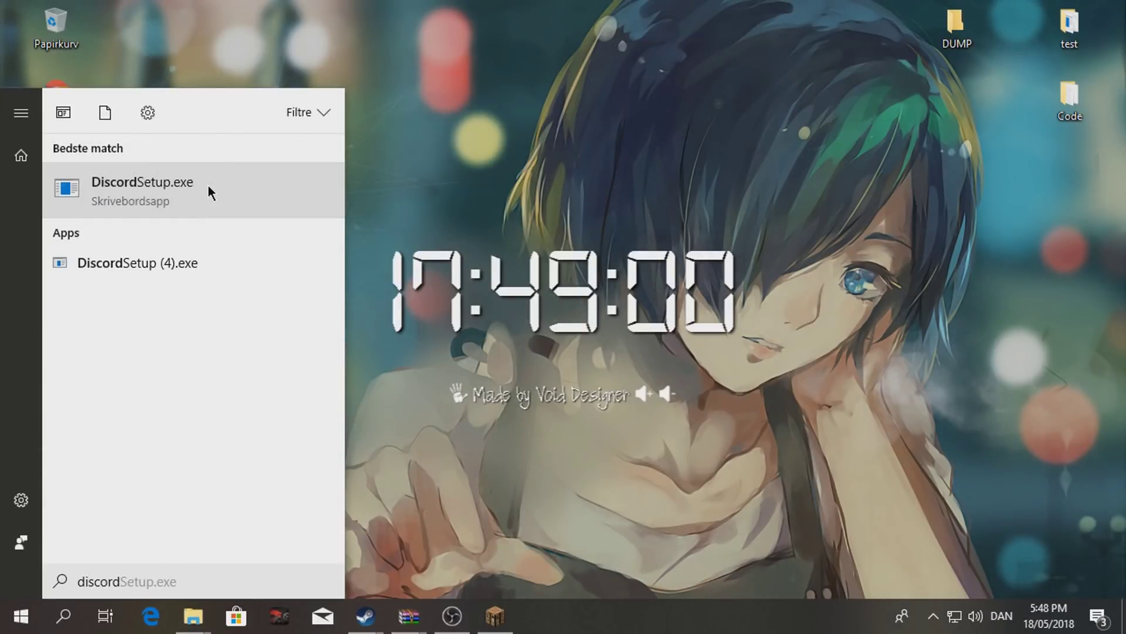
{"action": "left_click", "coordinate": [690, 485]}
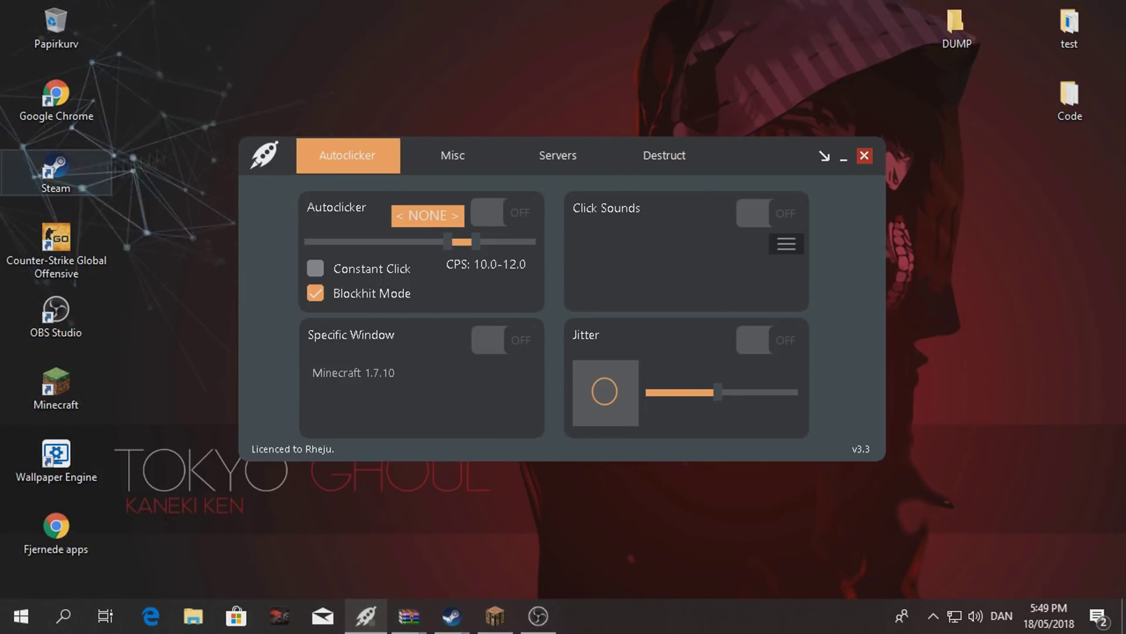
- Minimize and restore Apollo clicker, then raise the lower CPS limit toward 10.8
{"action": "left_click", "coordinate": [846, 156]}
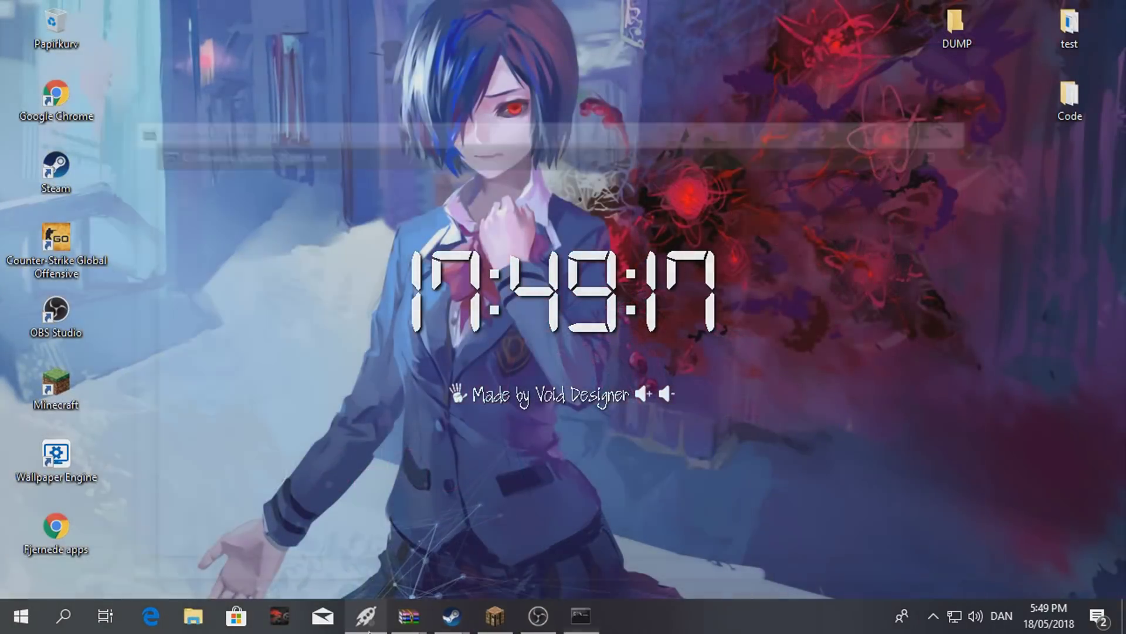
{"action": "left_click", "coordinate": [366, 617]}
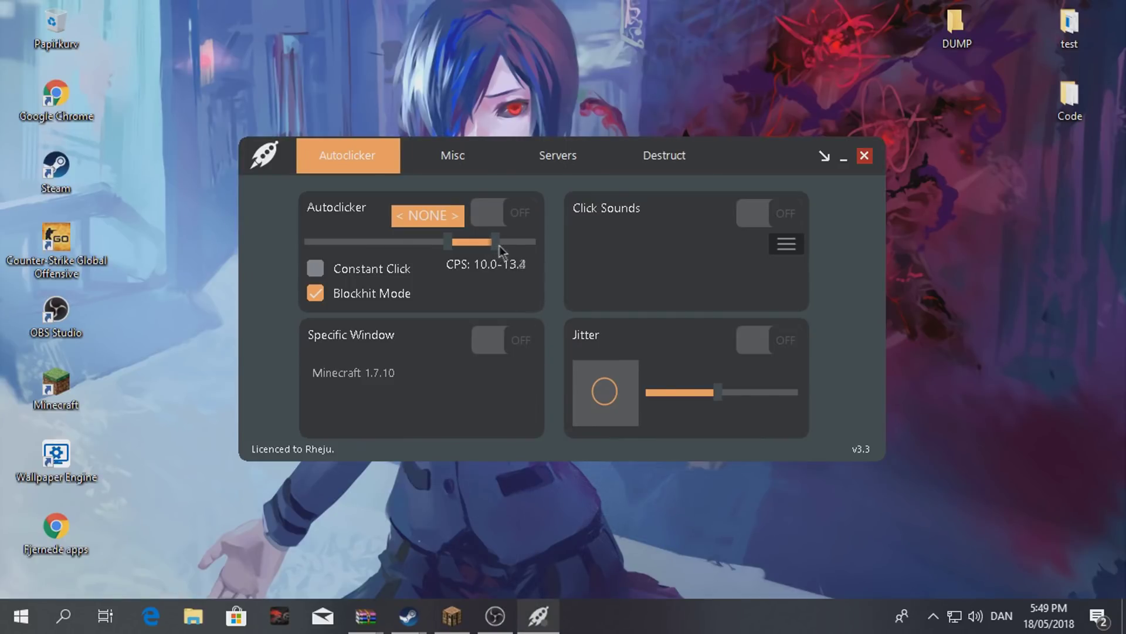
{"action": "left_click_drag", "start_coordinate": [449, 243], "coordinate": [462, 243]}
- Browse the Misc, Servers and Destruct tabs, then return to the clicker settings
{"action": "left_click", "coordinate": [453, 155]}
{"action": "left_click", "coordinate": [558, 156]}
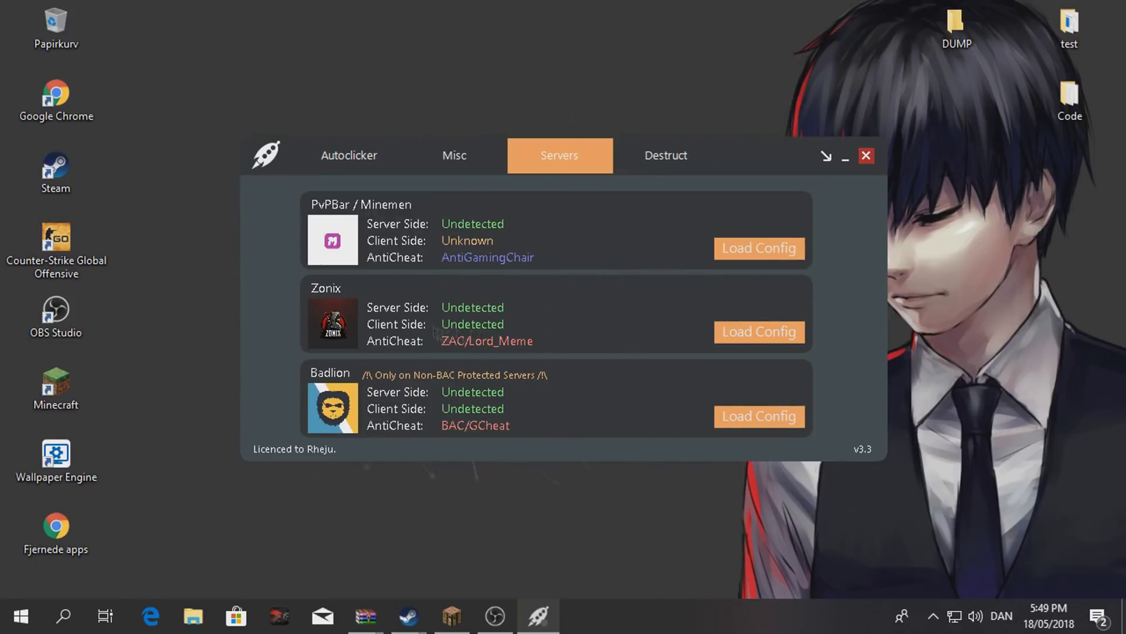
{"action": "left_click", "coordinate": [666, 154]}
{"action": "left_click", "coordinate": [560, 156]}
{"action": "left_click", "coordinate": [348, 155]}
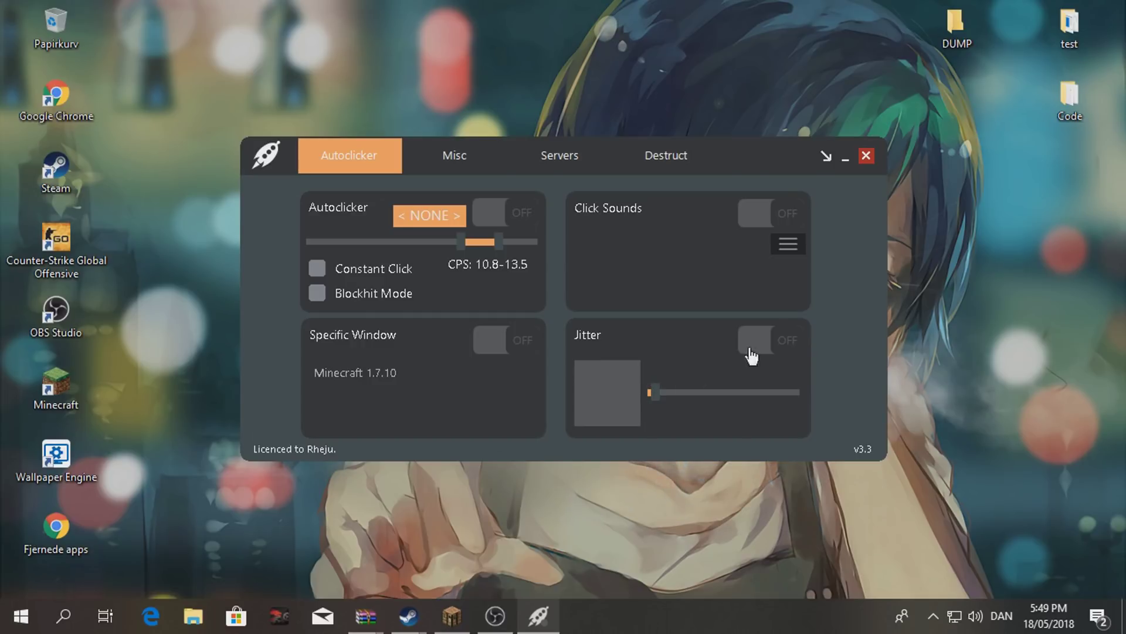
- Turn Autoclicker and Specific Window on in Apollo for Minecraft 1.7.10, then resume the game
{"action": "left_click", "coordinate": [451, 615]}
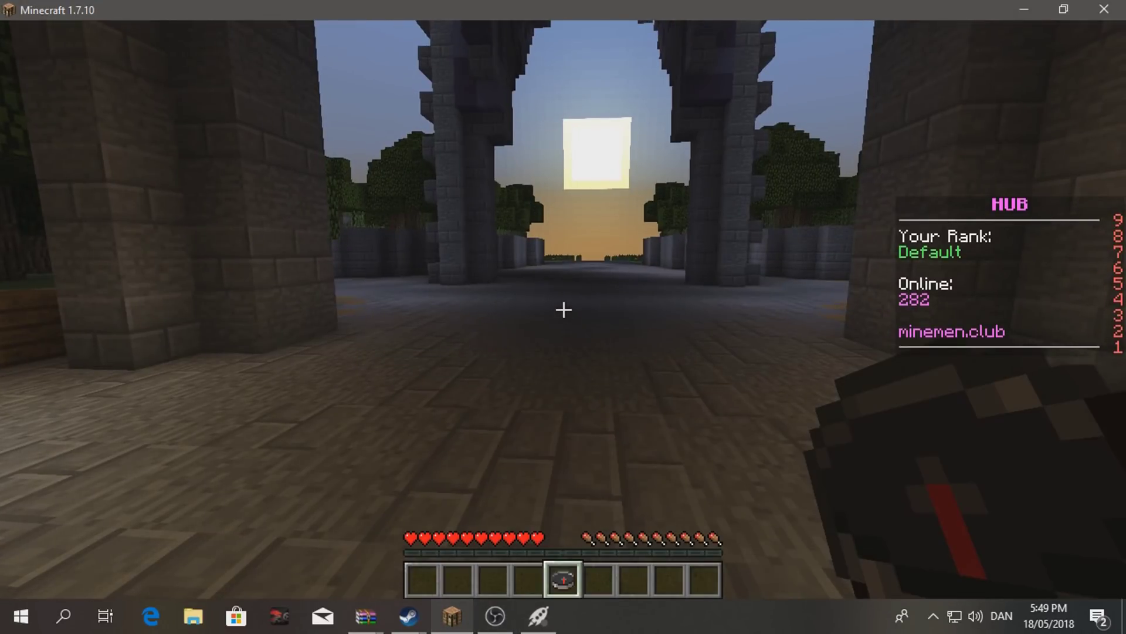
{"action": "key", "text": "e"}
{"action": "left_click", "coordinate": [539, 615]}
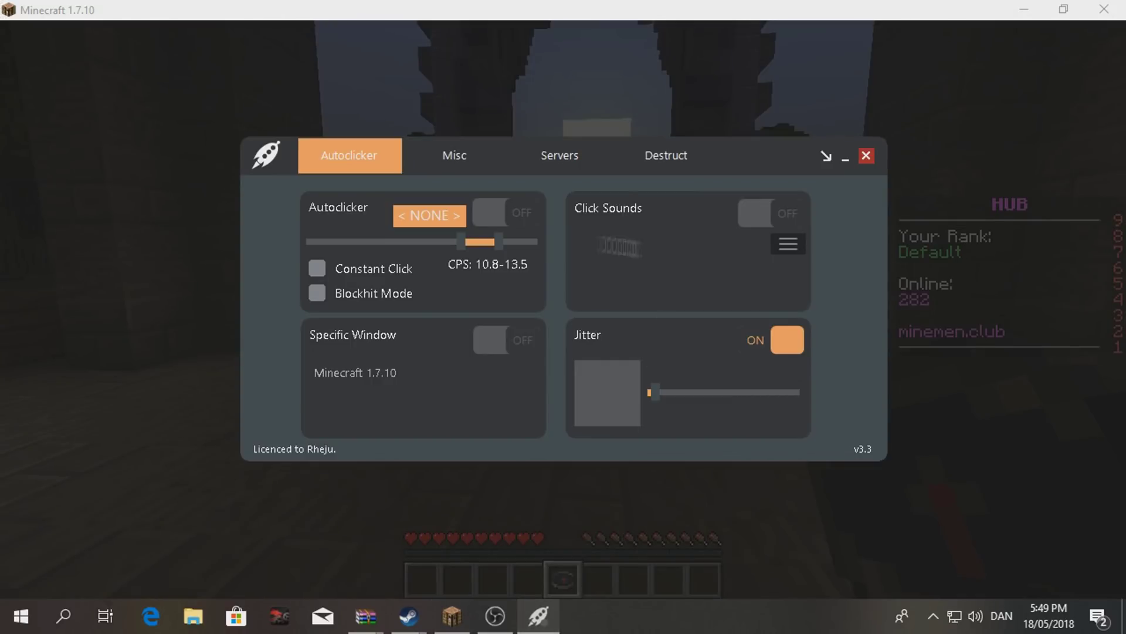
{"action": "left_click", "coordinate": [451, 616]}
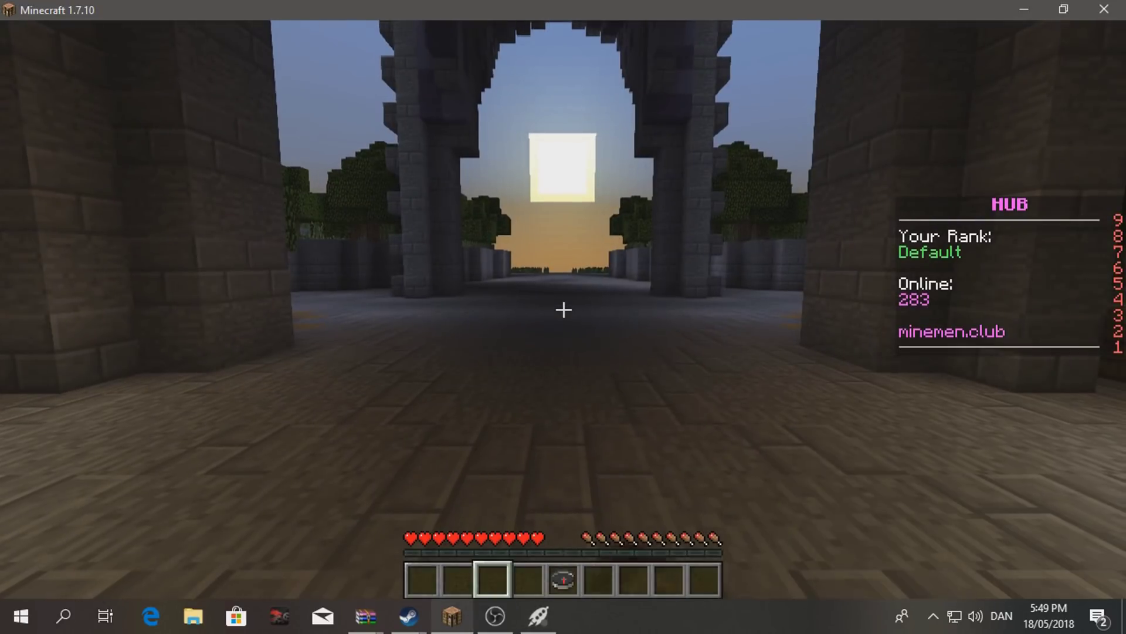
{"action": "key", "text": "e"}
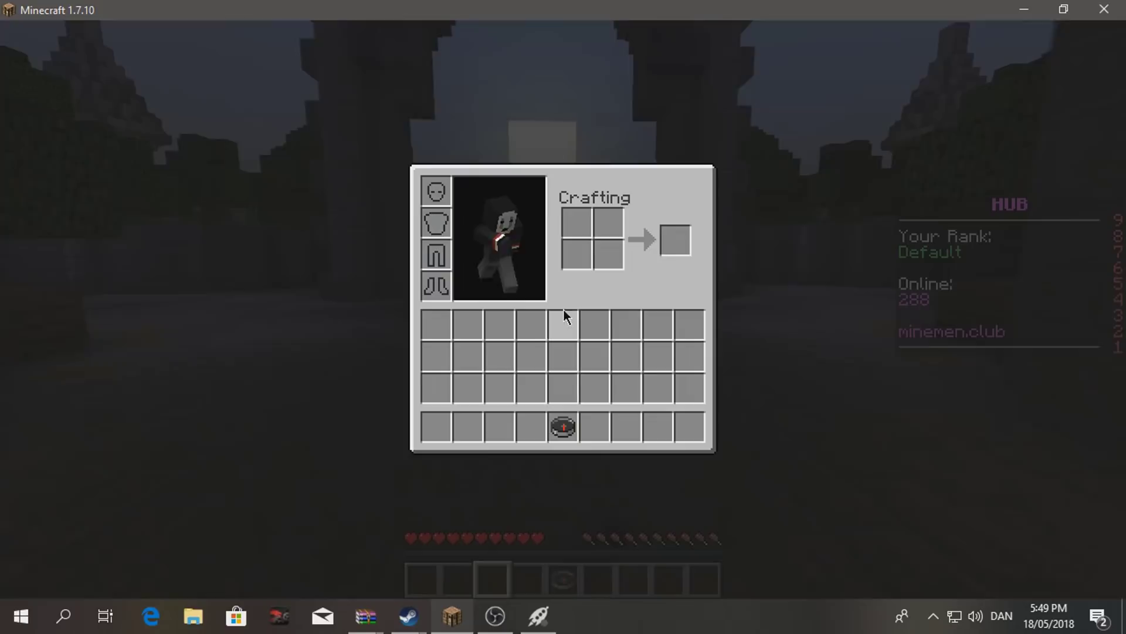
{"action": "left_click", "coordinate": [539, 615]}
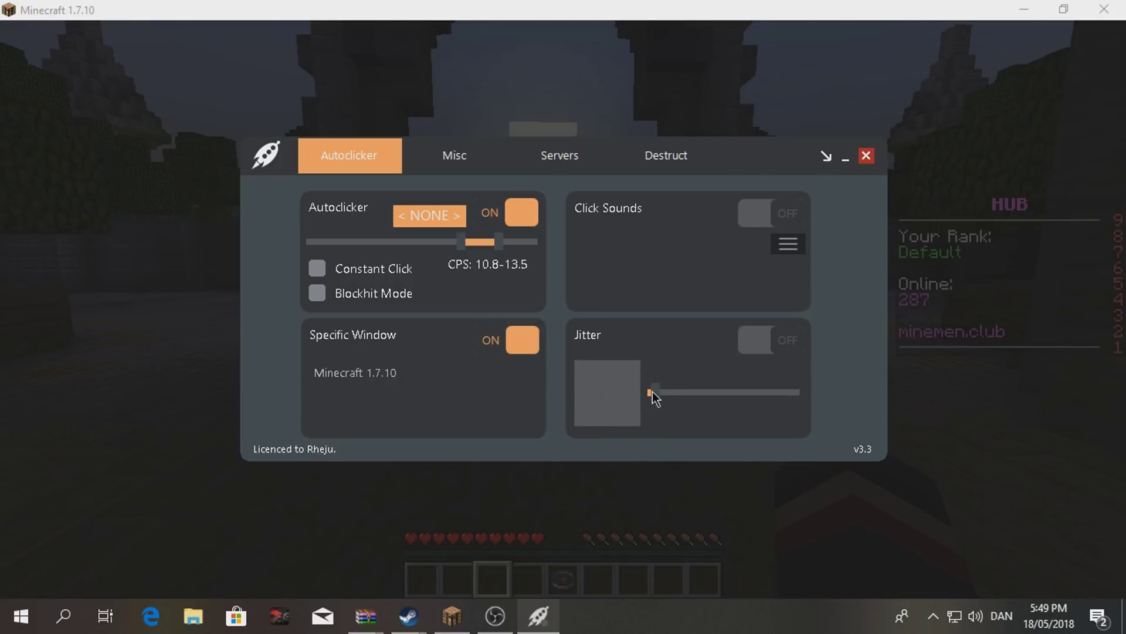
{"action": "left_click", "coordinate": [771, 359]}
{"action": "left_click", "coordinate": [95, 393]}
{"action": "key", "text": "Escape"}
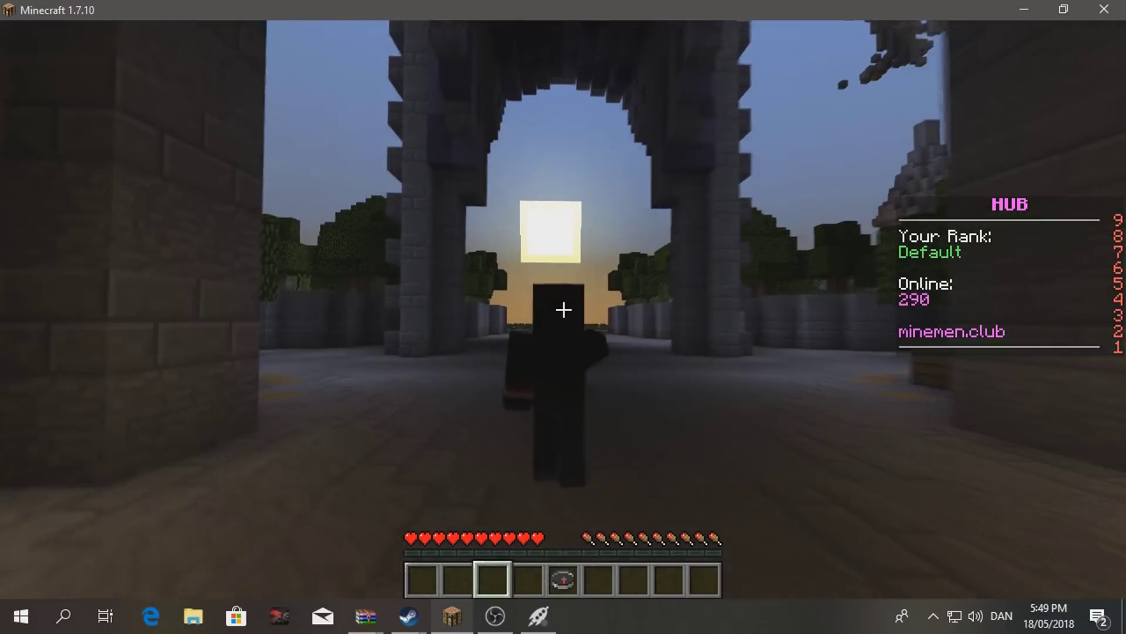
- Join the minemen.club Practice server using the compass server selector
{"action": "left_click_drag", "start_coordinate": [563, 310], "coordinate": [176, 310]}
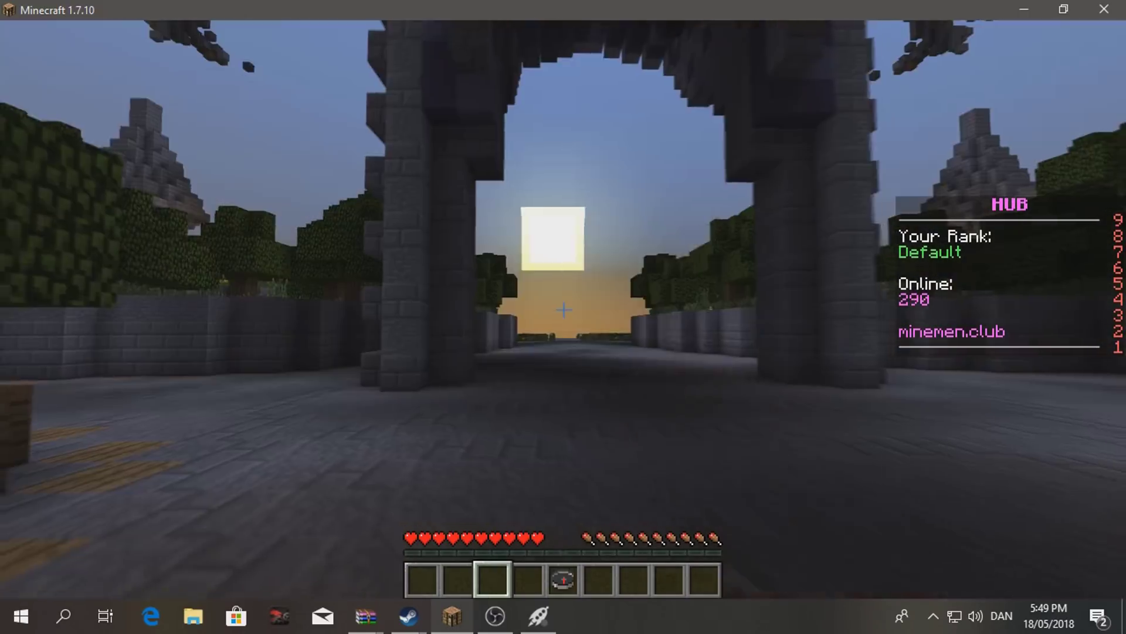
{"action": "key", "text": "5"}
{"action": "right_click", "coordinate": [563, 310]}
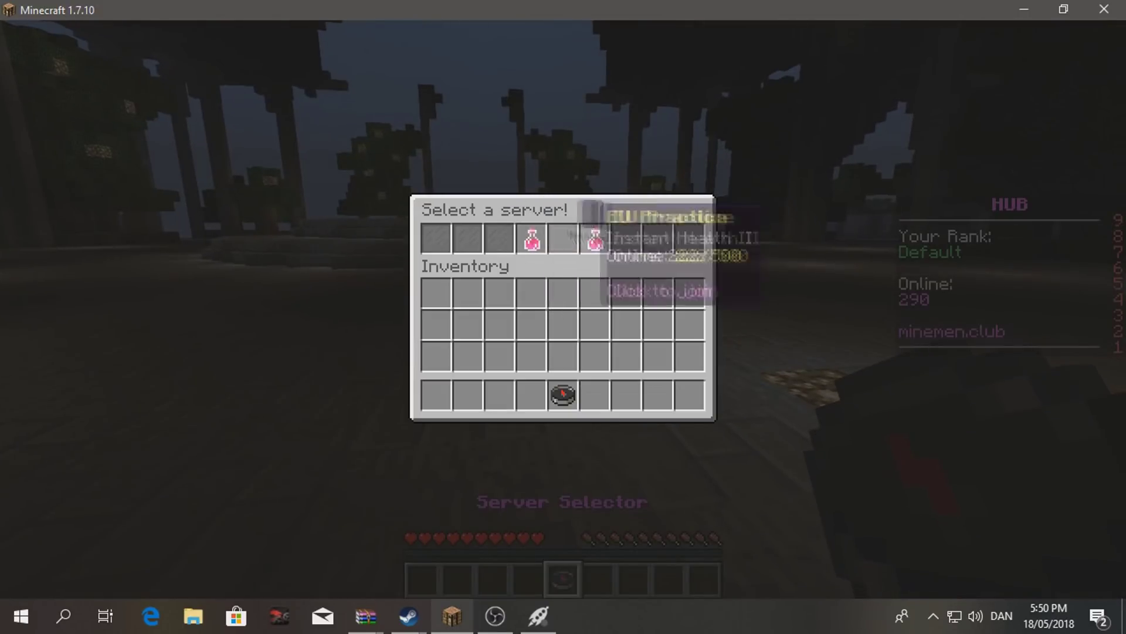
{"action": "left_click", "coordinate": [591, 239]}
{"action": "key", "text": "Escape"}
{"action": "key", "text": "Escape"}
- Open the unranked kit selector, toggle the F3 debug overlay, and switch to OBS
{"action": "right_click", "coordinate": [563, 310]}
{"action": "key", "text": "Escape"}
{"action": "key", "text": "F3"}
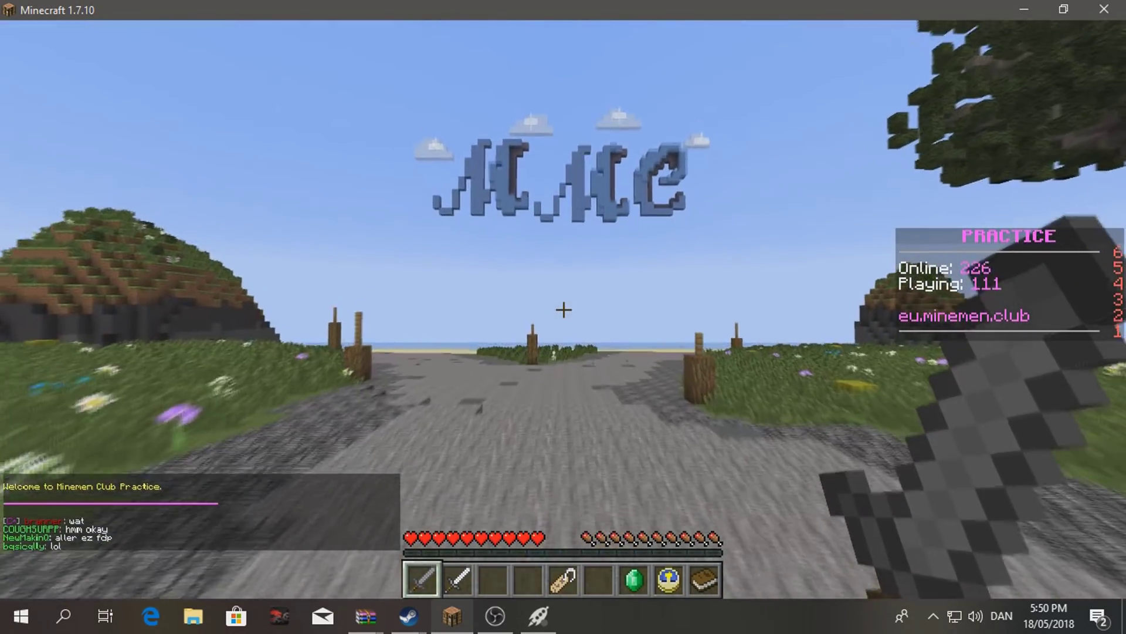
{"action": "key", "text": "F3"}
{"action": "key", "text": "e"}
{"action": "key", "text": "alt+Tab"}
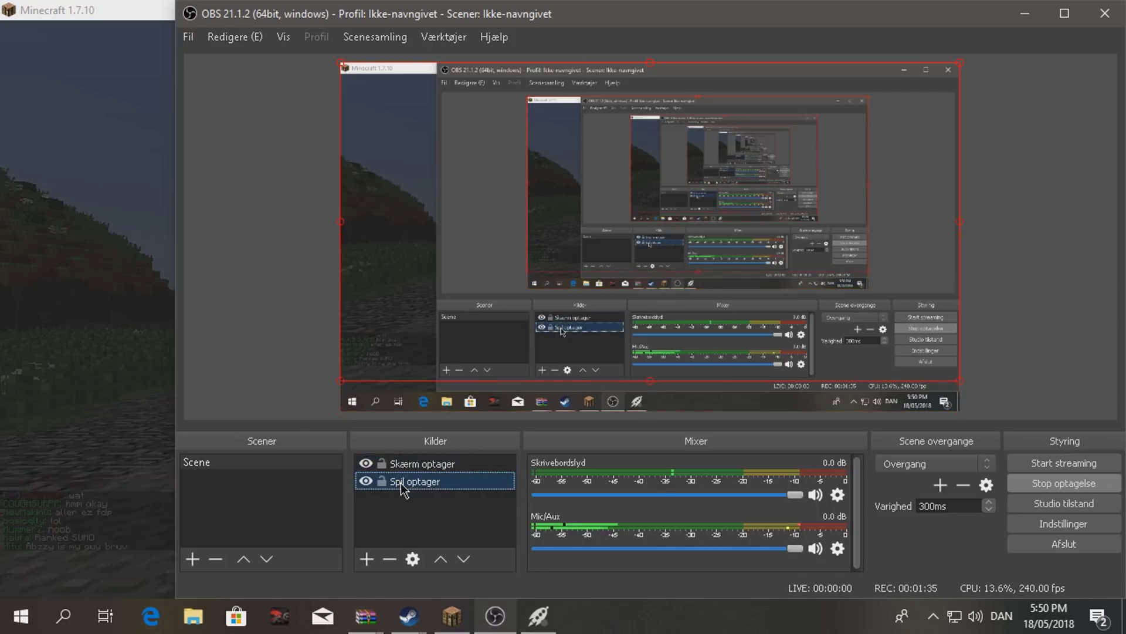
- Confirm the Spil optager game capture source records Minecraft 1.7.10, then return to the game
{"action": "double_click", "coordinate": [439, 486]}
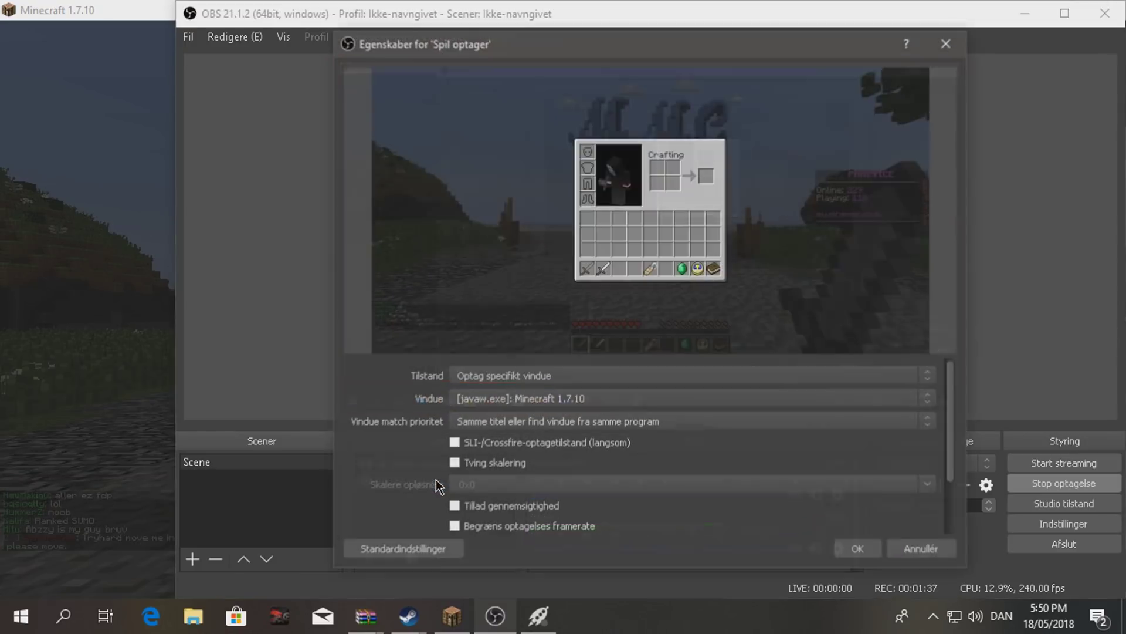
{"action": "left_click", "coordinate": [858, 548]}
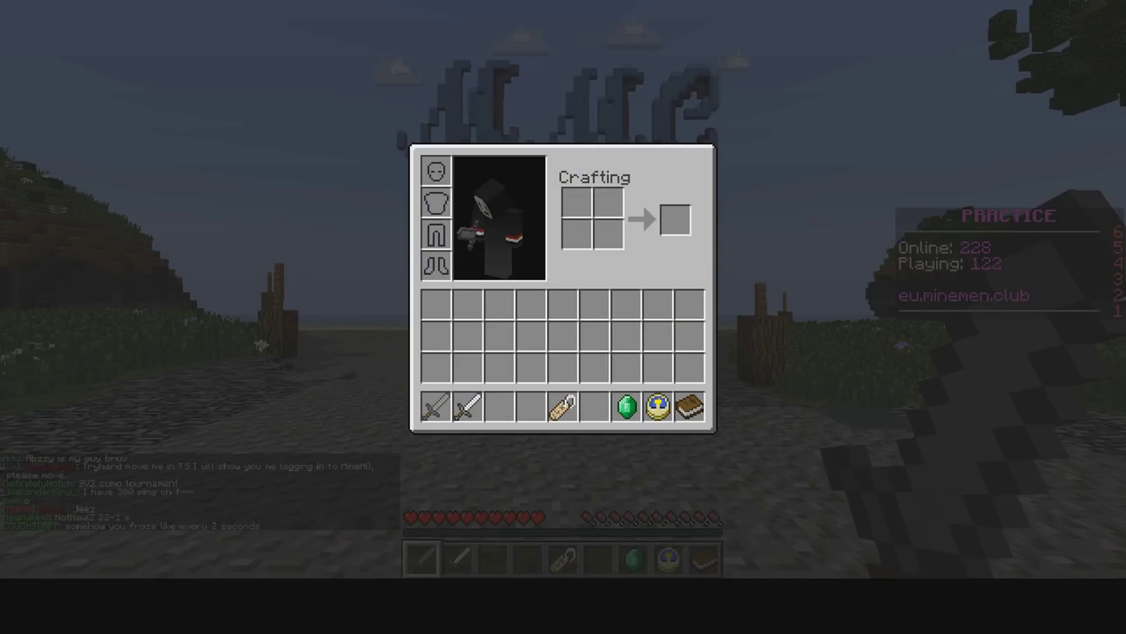
{"action": "key", "text": "Escape"}
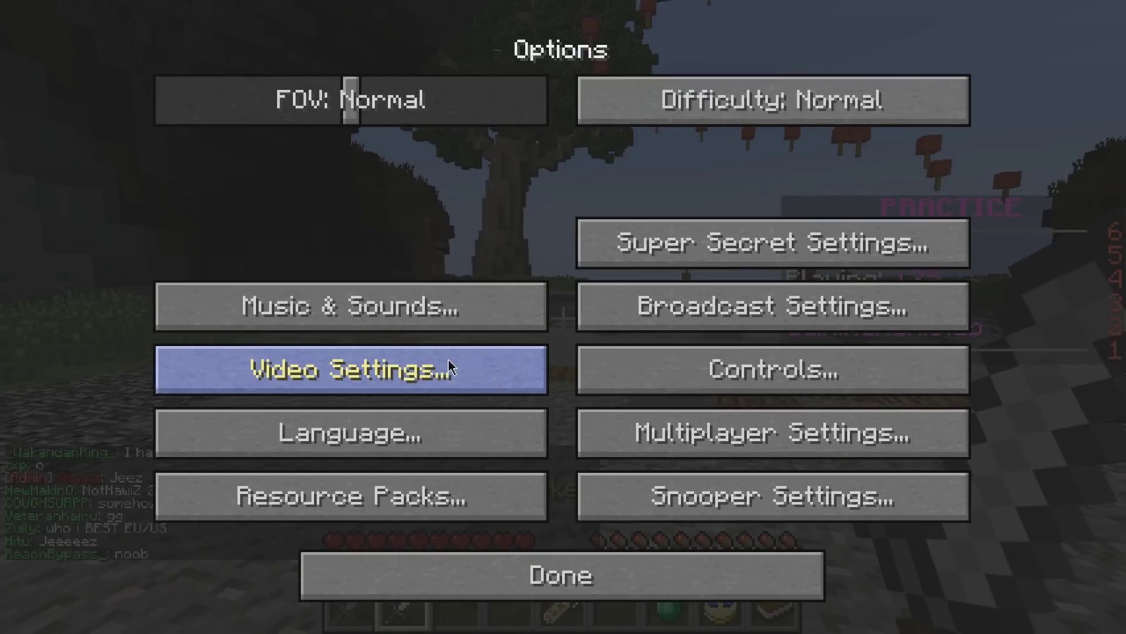
- In Video Settings, switch graphics to Fancy and back to Fast
{"action": "left_click", "coordinate": [448, 359]}
{"action": "left_click", "coordinate": [362, 119]}
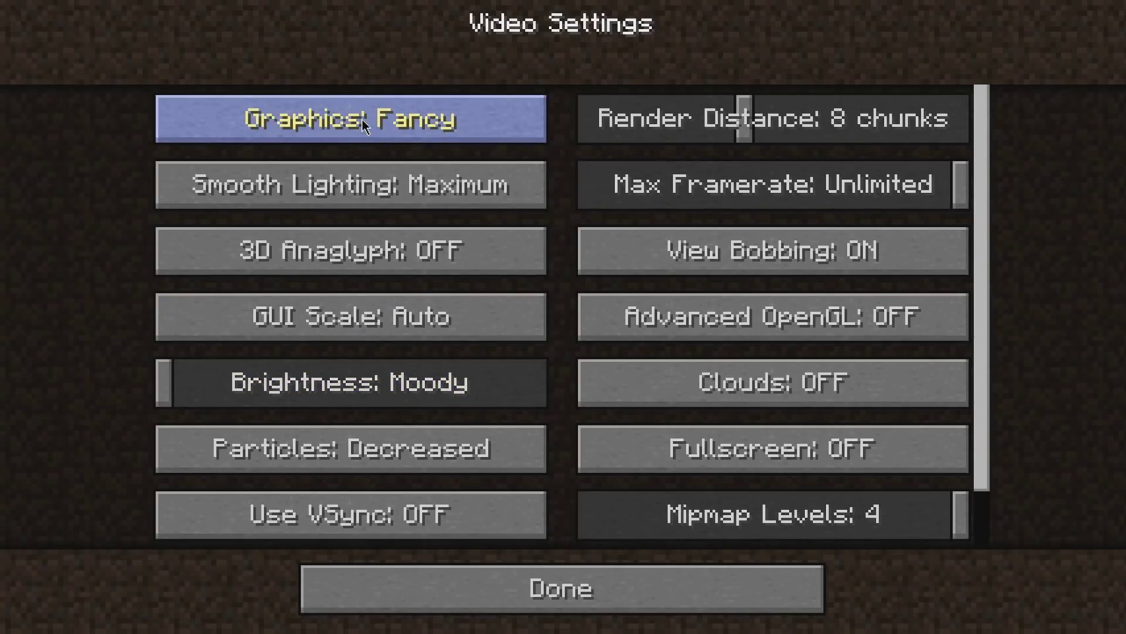
{"action": "left_click", "coordinate": [362, 119]}
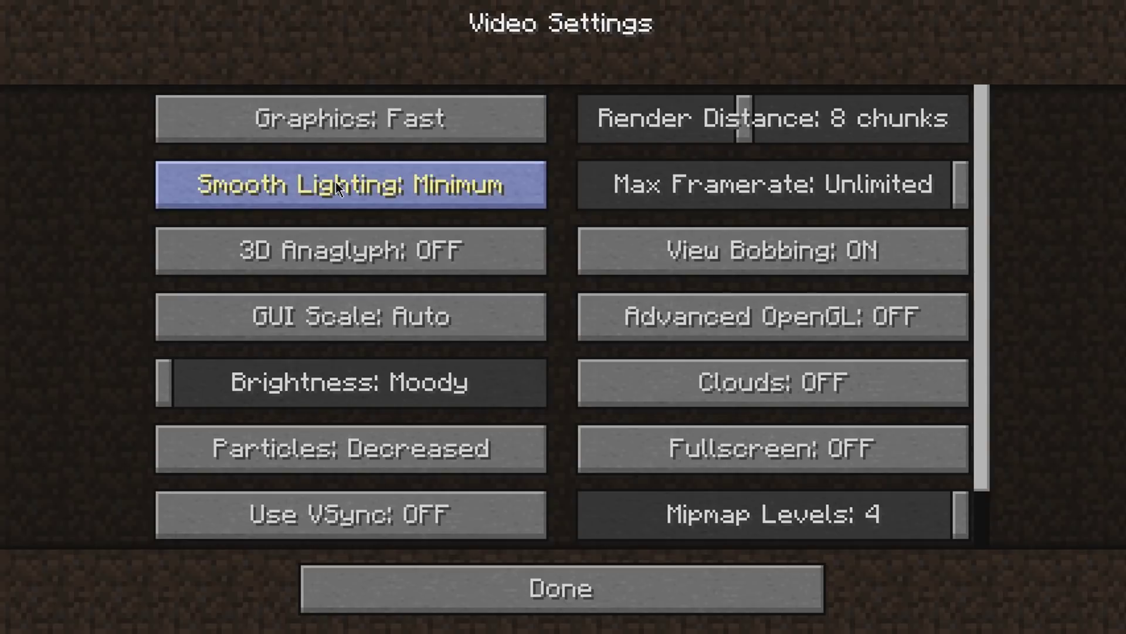
{"action": "scroll", "coordinate": [339, 277], "scroll_direction": "down", "scroll_amount": 1}
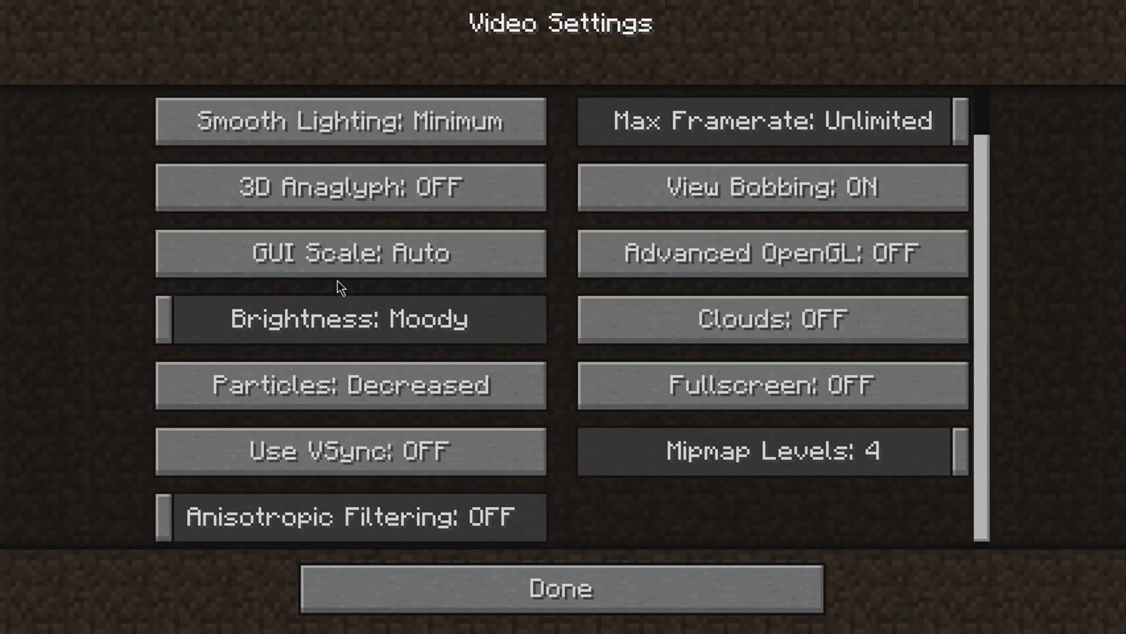
{"action": "scroll", "coordinate": [337, 286], "scroll_direction": "down", "scroll_amount": 1}
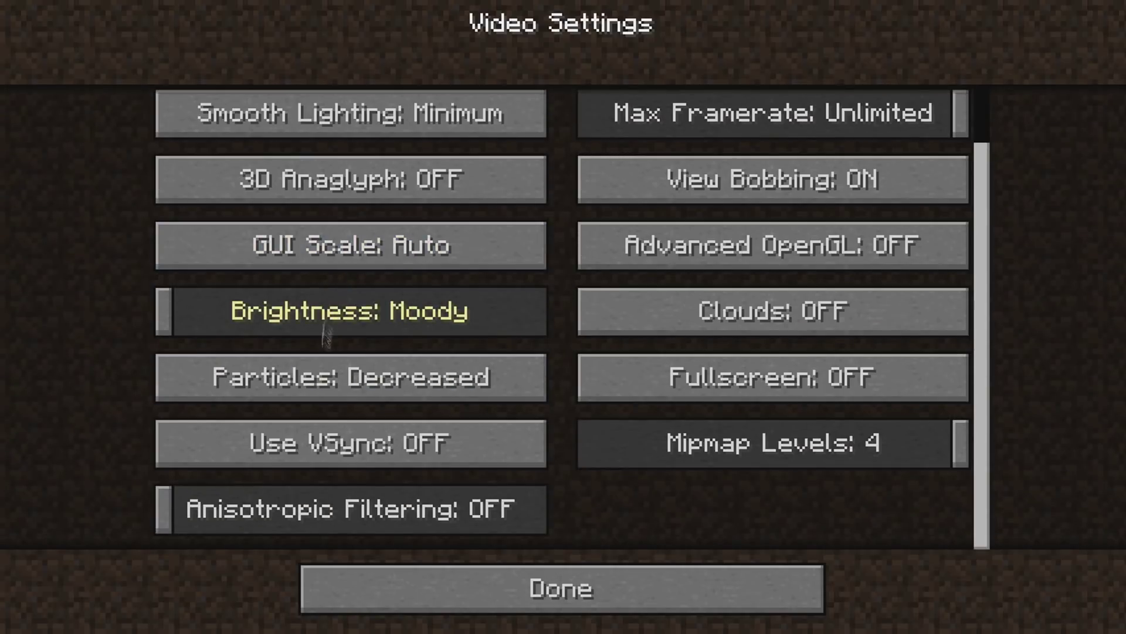
- Set GUI Scale to Normal and leave the video settings
{"action": "left_click", "coordinate": [315, 264]}
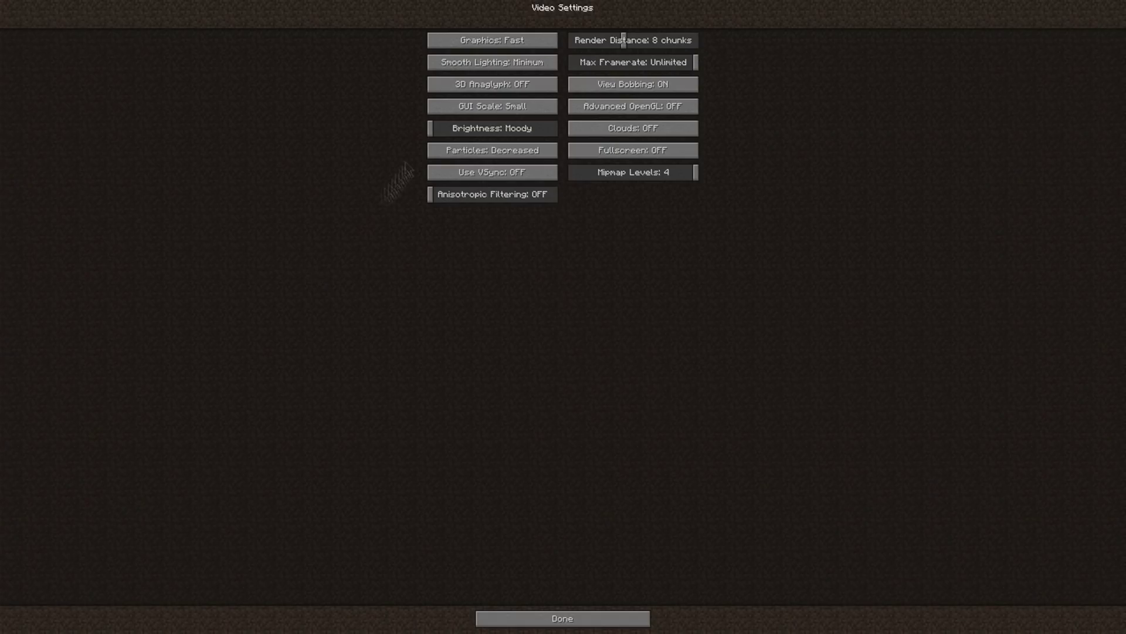
{"action": "left_click", "coordinate": [466, 105]}
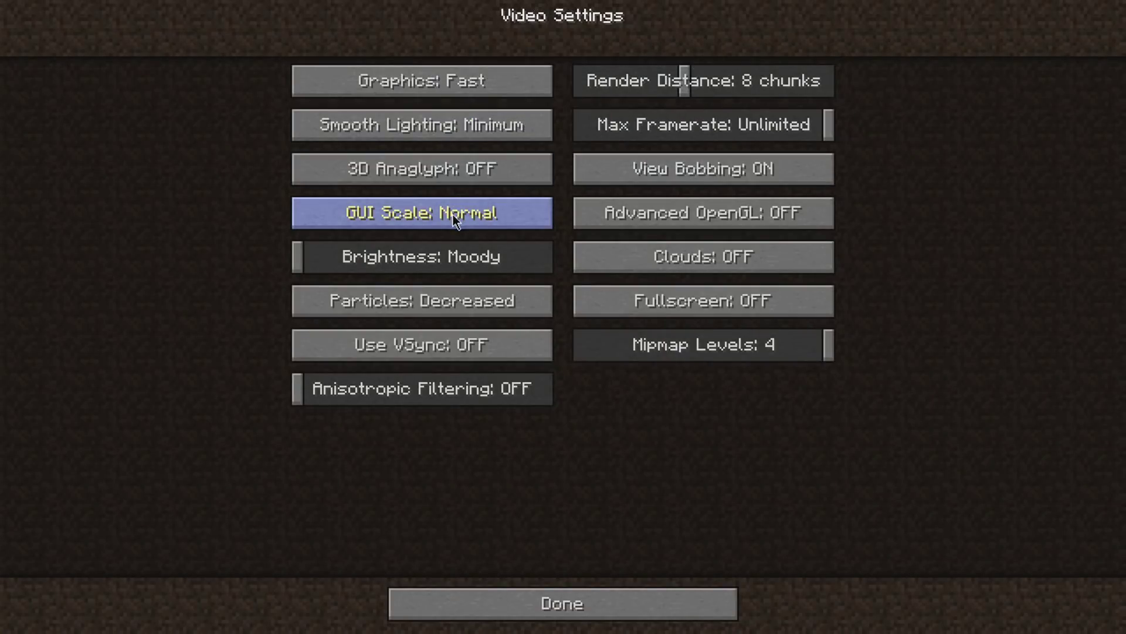
{"action": "key", "text": "Escape"}
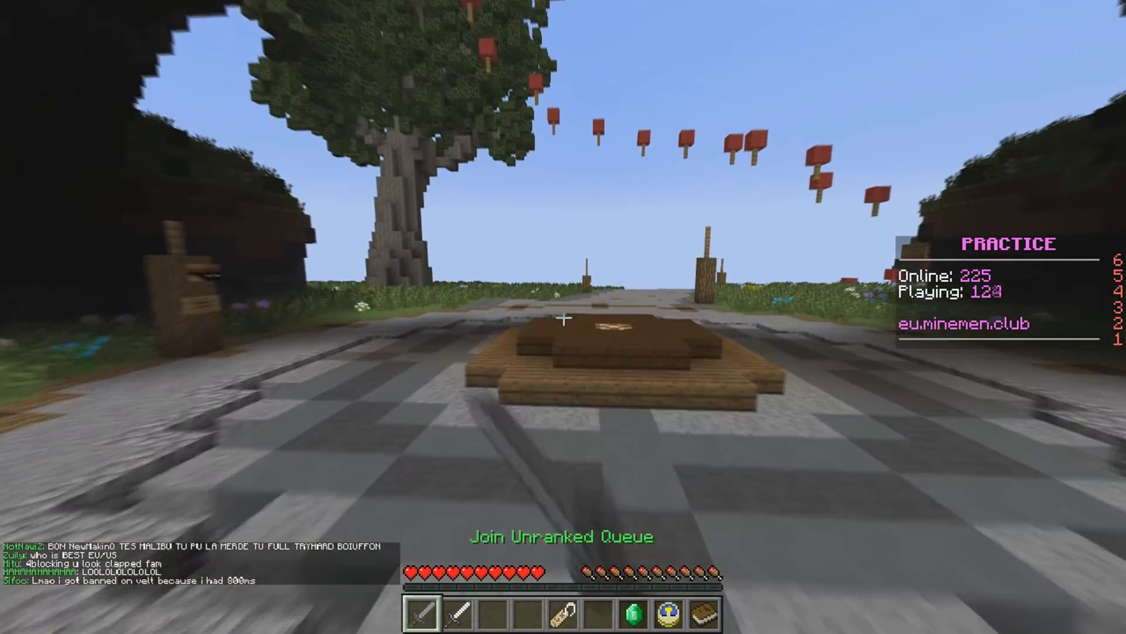
{"action": "key", "text": "Escape"}
{"action": "left_click", "coordinate": [473, 316]}
- Activate the Revamp resource pack and return to the lobby
{"action": "left_click", "coordinate": [492, 362]}
{"action": "left_click", "coordinate": [370, 112]}
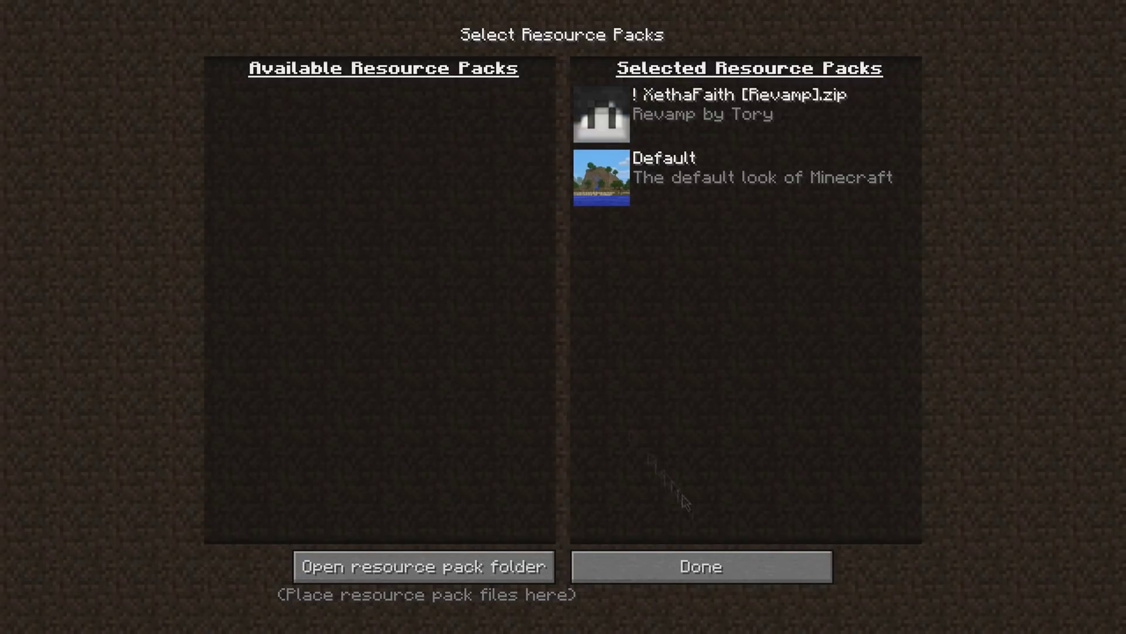
{"action": "left_click", "coordinate": [691, 575]}
{"action": "key", "text": "Escape"}
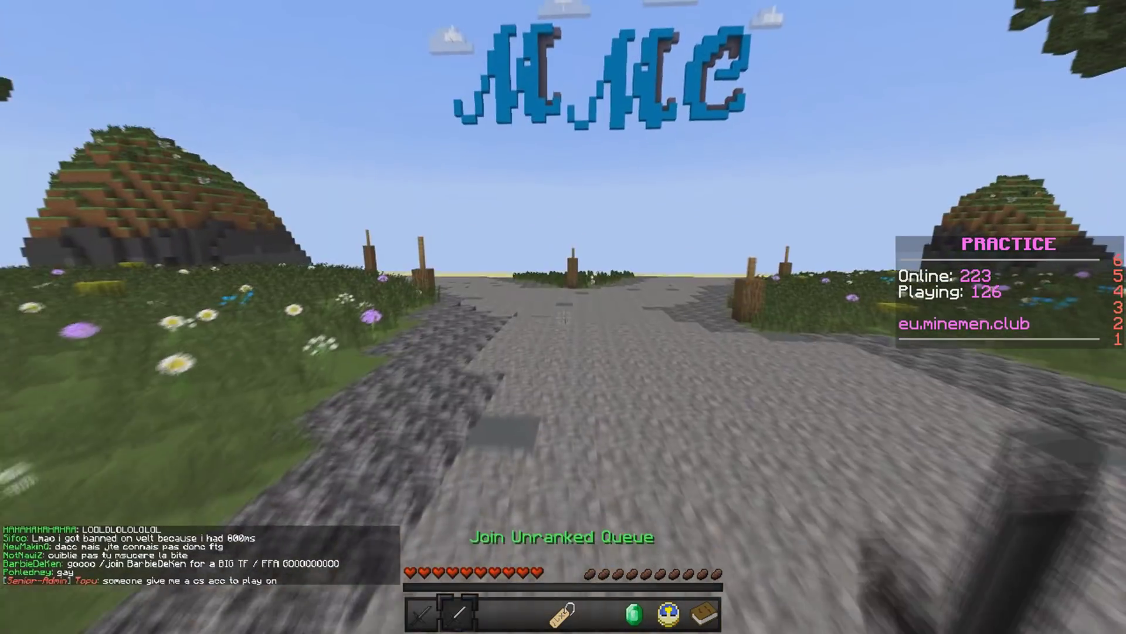
- Join the Unranked NoDebuff queue with the queue item
{"action": "key", "text": "1"}
{"action": "right_click", "coordinate": [564, 317]}
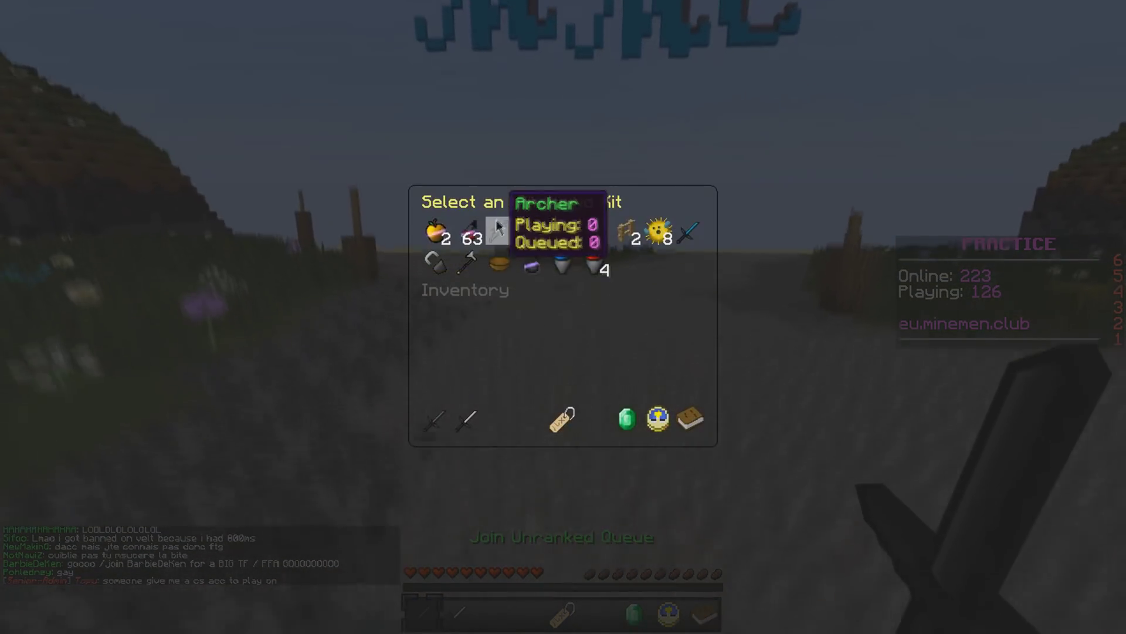
{"action": "left_click", "coordinate": [473, 233]}
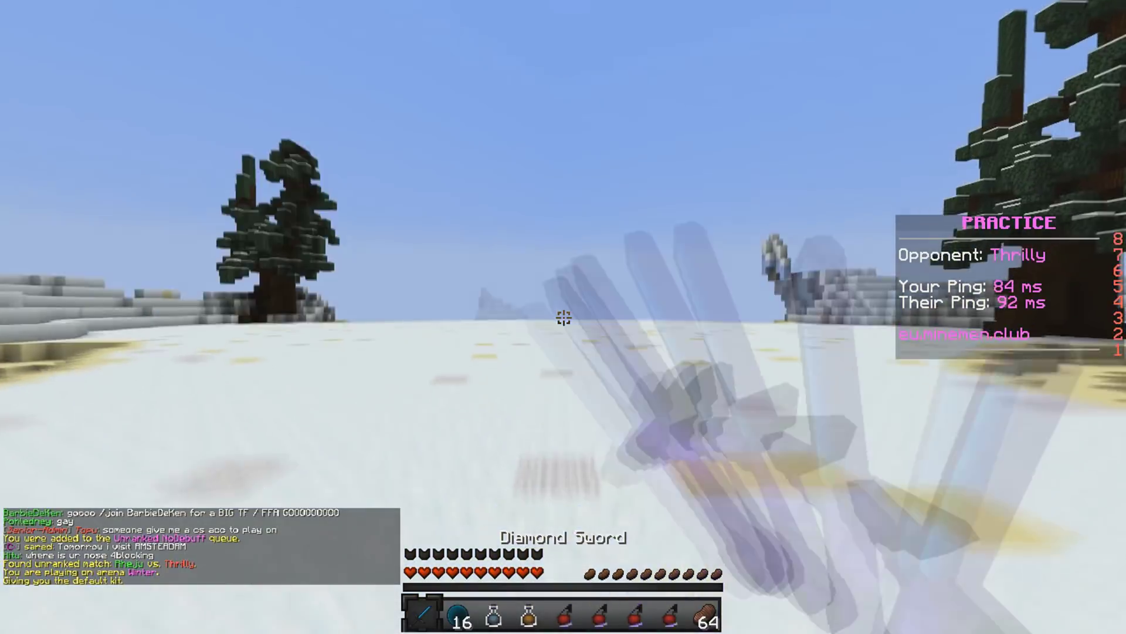
- Drink the Fire Resistance and Swiftness potions, check the inventory and hold the diamond sword
{"action": "key", "text": "4"}
{"action": "right_click", "coordinate": [563, 317]}
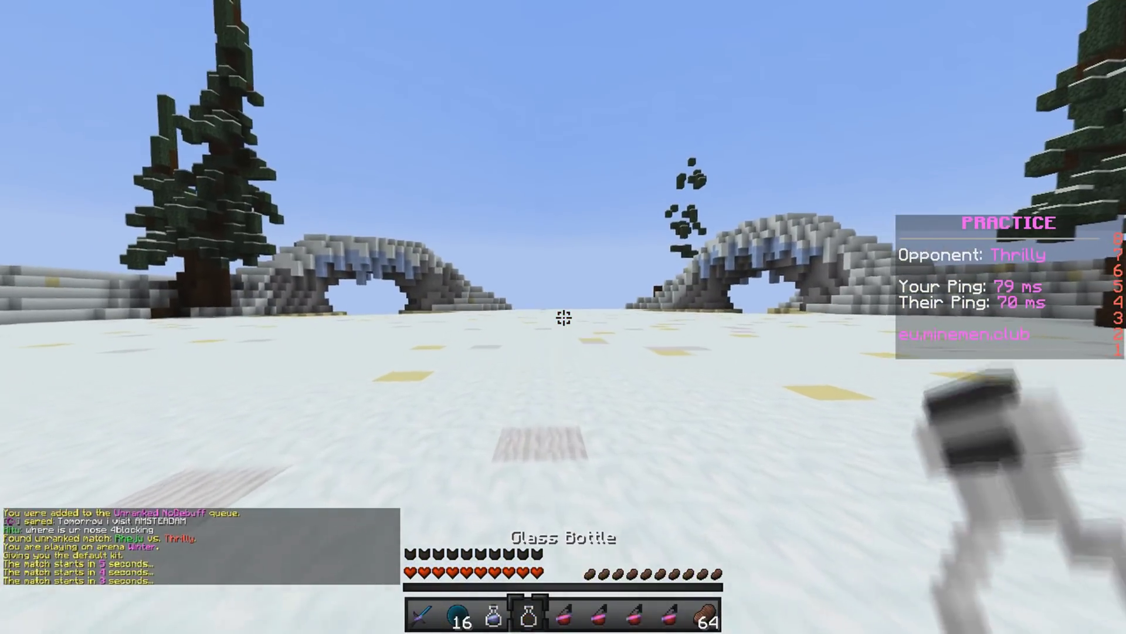
{"action": "key", "text": "5"}
{"action": "right_click", "coordinate": [563, 317]}
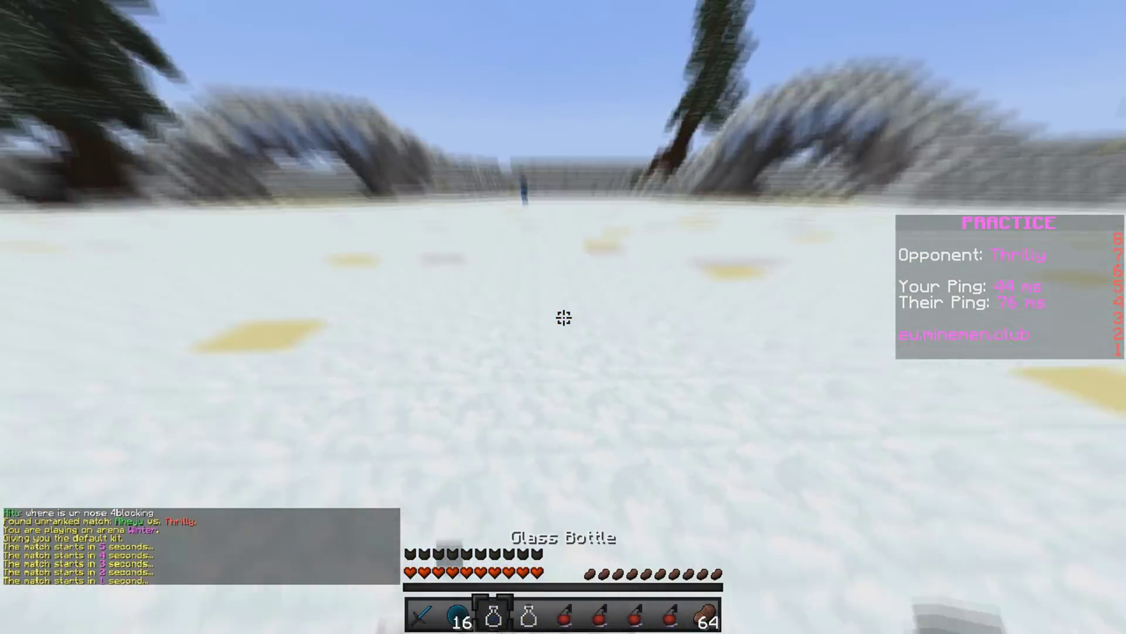
{"action": "key", "text": "e"}
{"action": "key", "text": "q"}
{"action": "key", "text": "e"}
{"action": "key", "text": "1"}
{"action": "key", "text": "e"}
{"action": "key", "text": "e"}
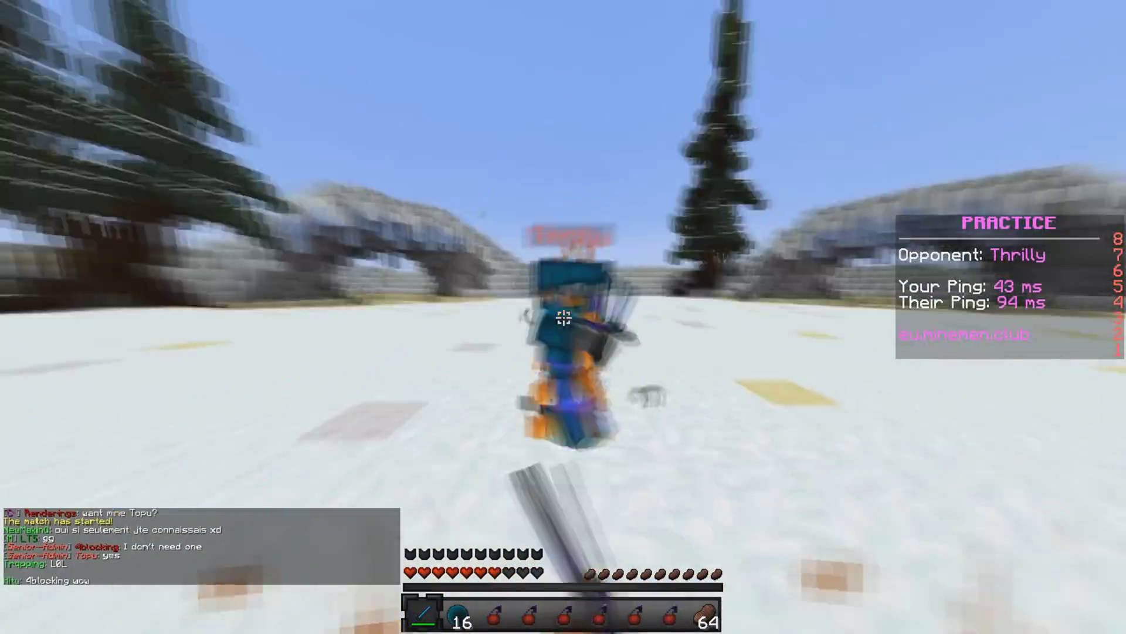
- Attack the burning opponent with repeated diamond sword hits
{"action": "left_click", "coordinate": [564, 318]}
{"action": "left_click", "coordinate": [563, 316]}
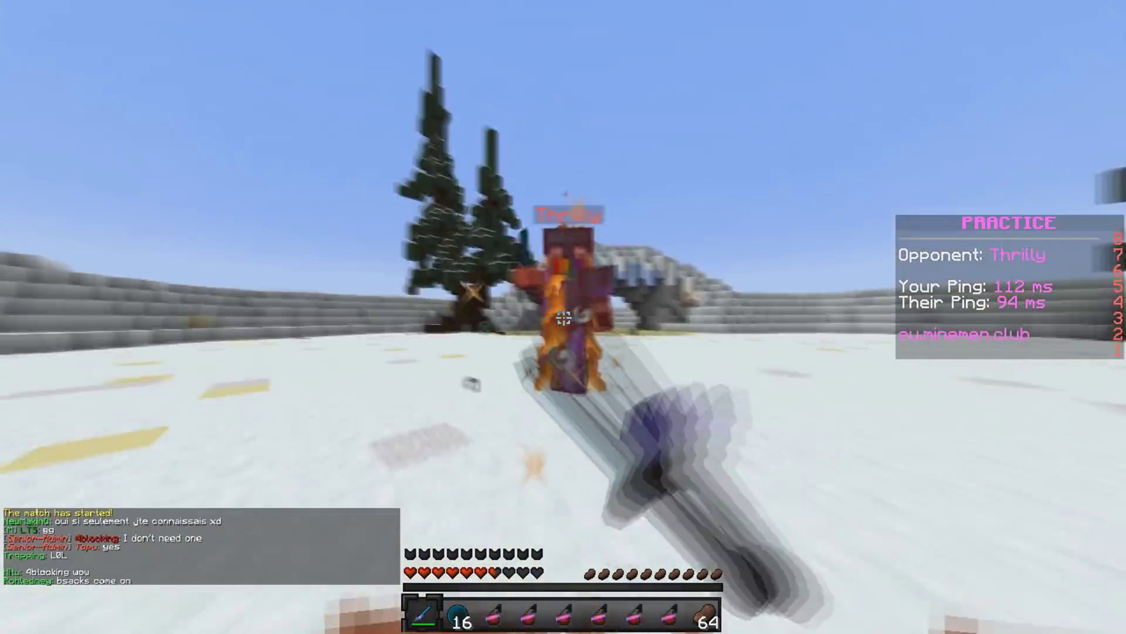
{"action": "left_click", "coordinate": [563, 318]}
{"action": "key", "text": "1"}
- Keep hitting the opponent until the final blow kills them in the snowy arena
{"action": "left_click", "coordinate": [563, 317]}
{"action": "left_click", "coordinate": [564, 316]}
{"action": "left_click", "coordinate": [563, 317]}
{"action": "left_click", "coordinate": [563, 316]}
{"action": "left_click", "coordinate": [564, 317]}
{"action": "left_click", "coordinate": [563, 316]}
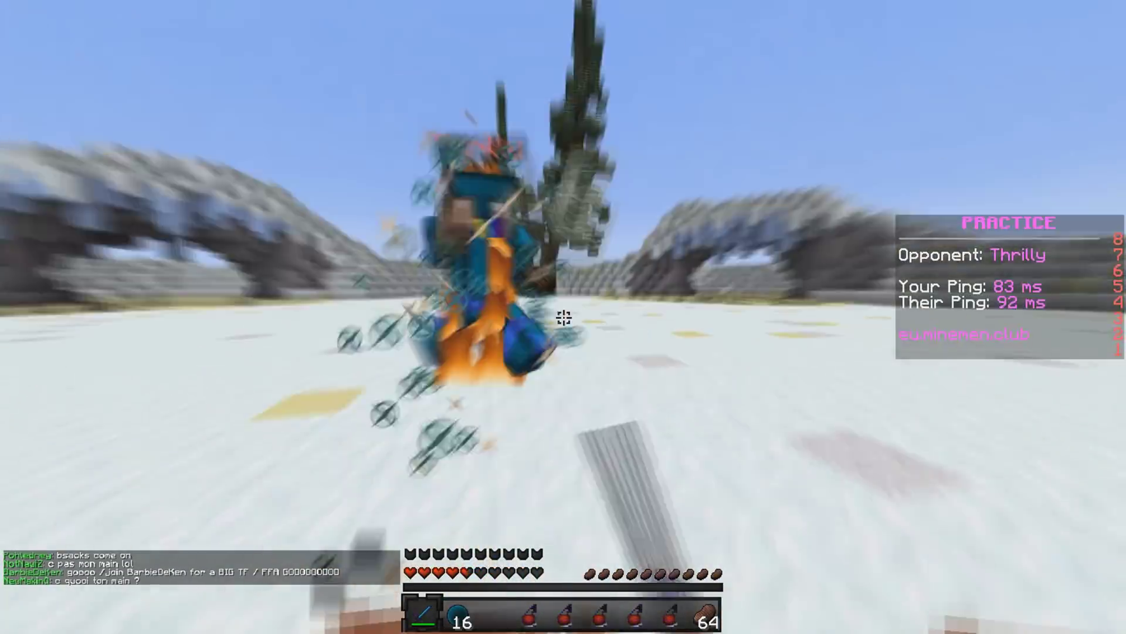
{"action": "left_click", "coordinate": [564, 317]}
{"action": "key", "text": "1"}
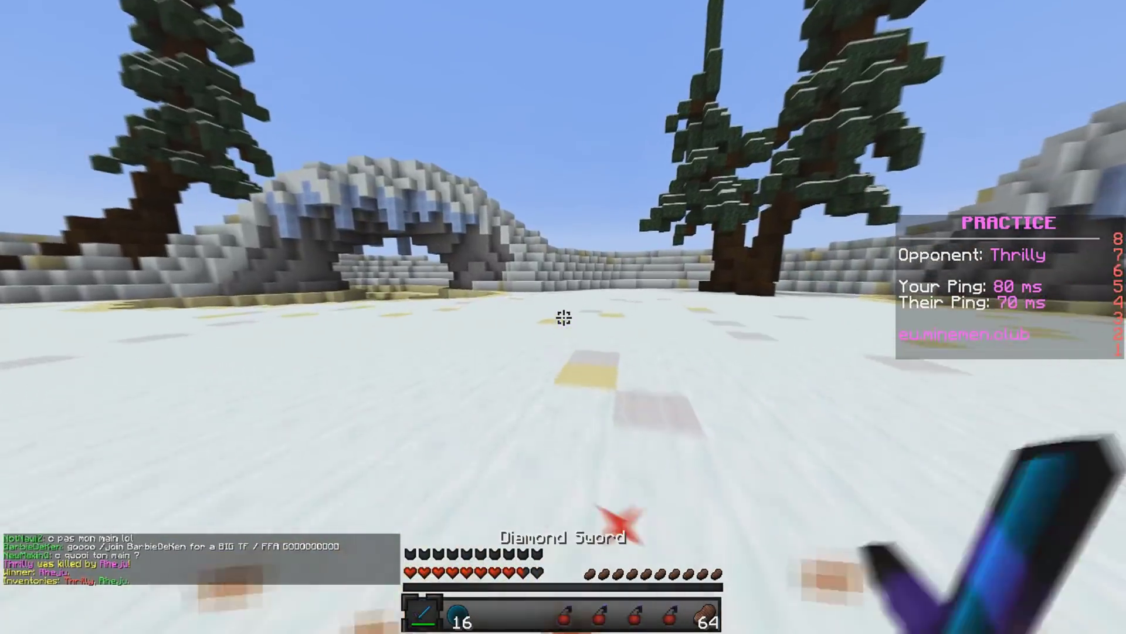
{"action": "left_click", "coordinate": [564, 317]}
{"action": "left_click", "coordinate": [563, 317]}
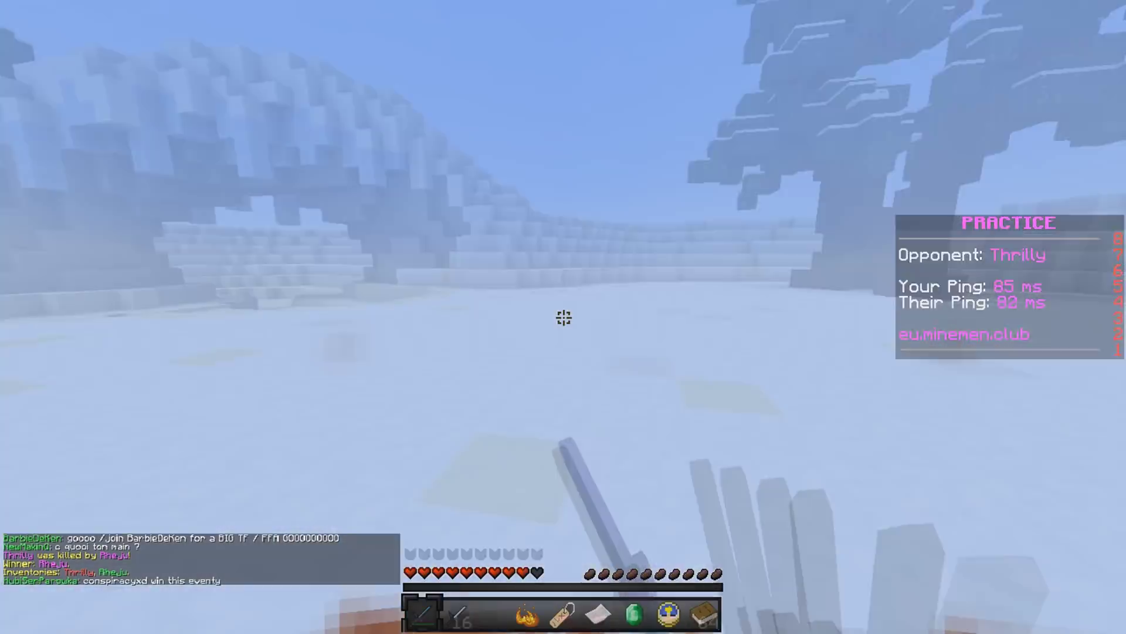
{"action": "scroll", "coordinate": [563, 318], "scroll_direction": "up", "scroll_amount": 1}
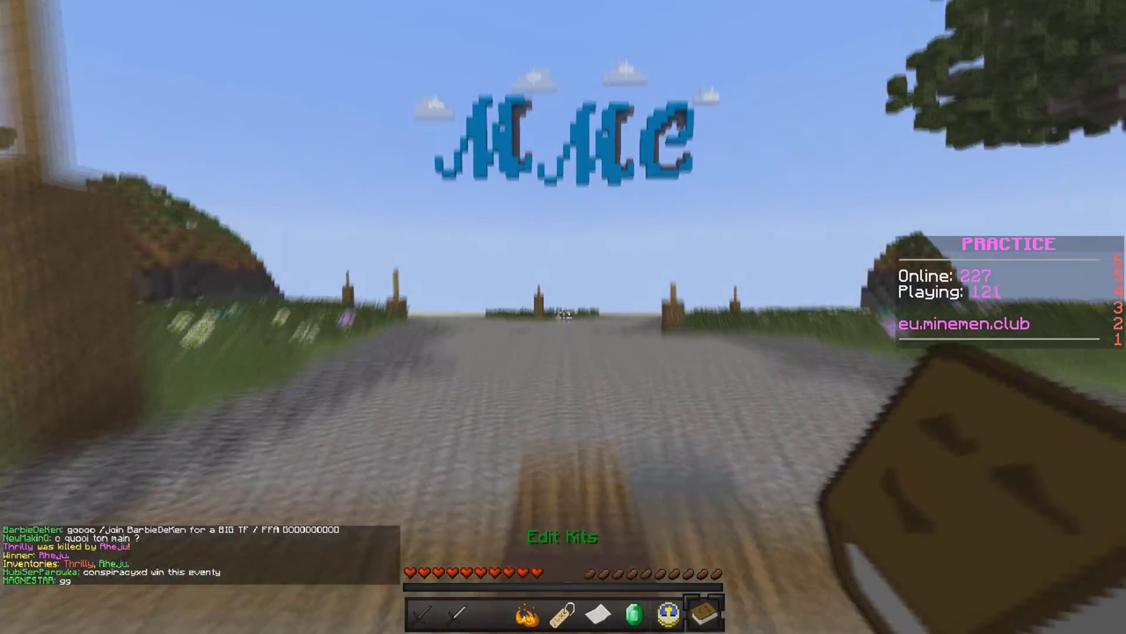
{"action": "scroll", "coordinate": [563, 317], "scroll_direction": "up", "scroll_amount": 1}
- Queue Unranked NoDebuff, throw the Swiftness splash potion, check the inventory and hold the sword
{"action": "right_click", "coordinate": [564, 316]}
{"action": "left_click", "coordinate": [538, 257]}
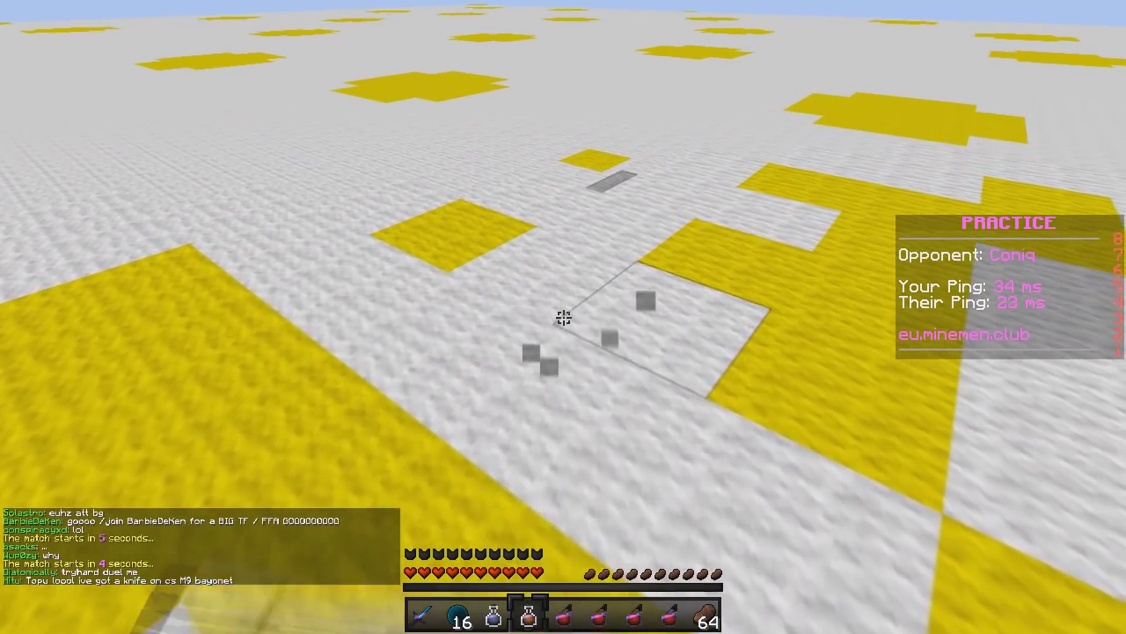
{"action": "scroll", "coordinate": [564, 317], "scroll_direction": "up", "scroll_amount": 1}
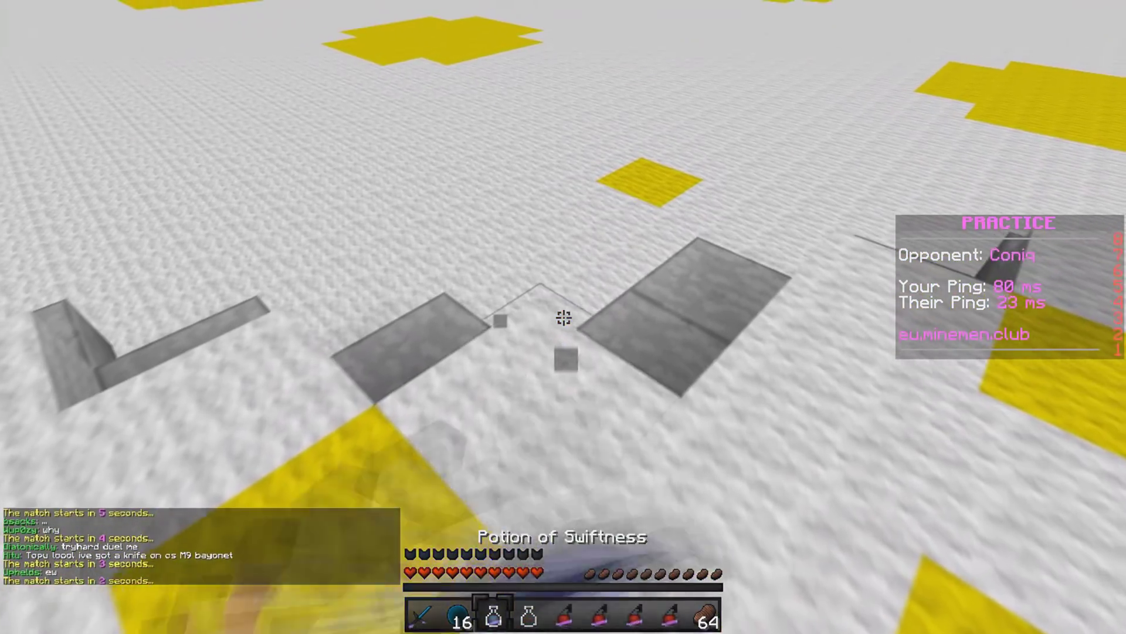
{"action": "right_click", "coordinate": [563, 317]}
{"action": "scroll", "coordinate": [563, 317], "scroll_direction": "down", "scroll_amount": 1}
{"action": "key", "text": "e"}
{"action": "key", "text": "e"}
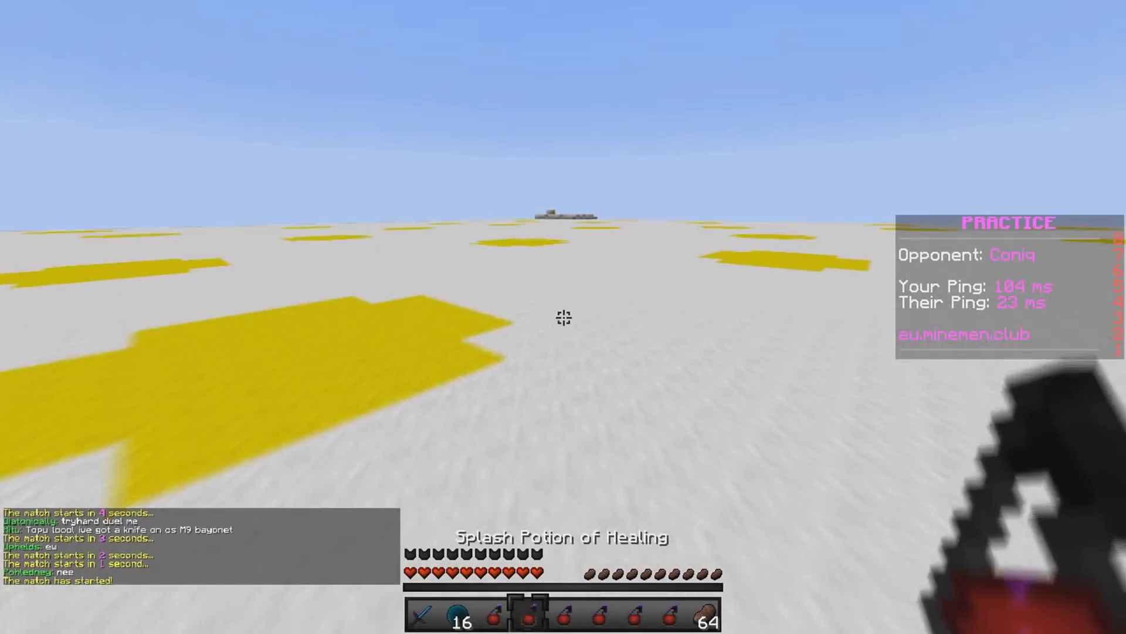
{"action": "key", "text": "1"}
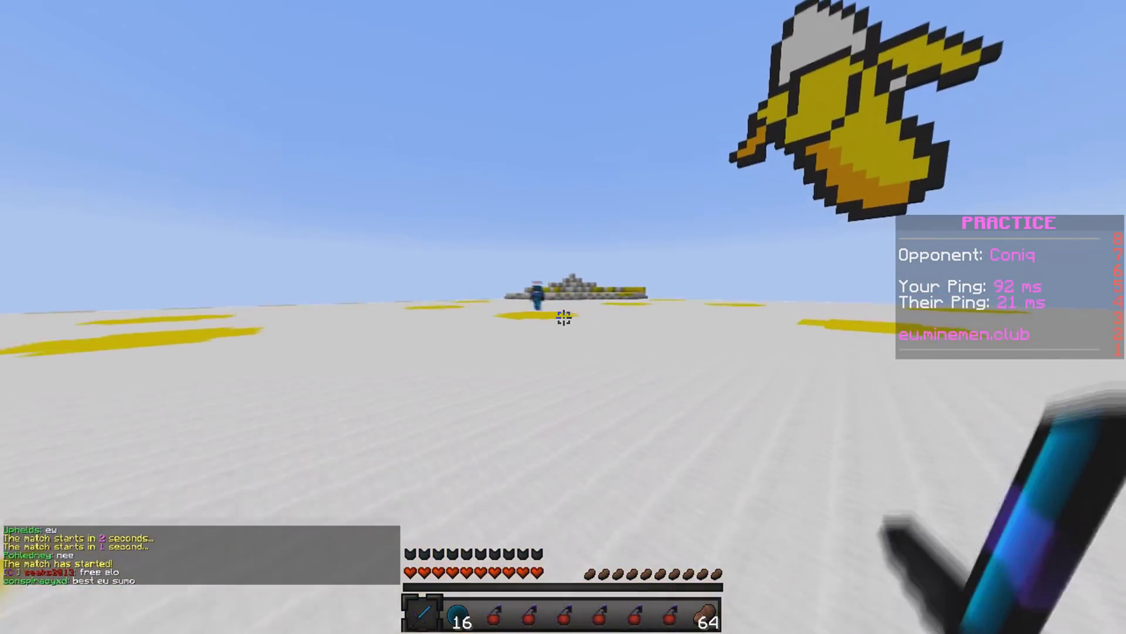
- Attack Coniq with sword hits, knocking them back
{"action": "left_click", "coordinate": [563, 317]}
{"action": "left_click", "coordinate": [563, 317]}
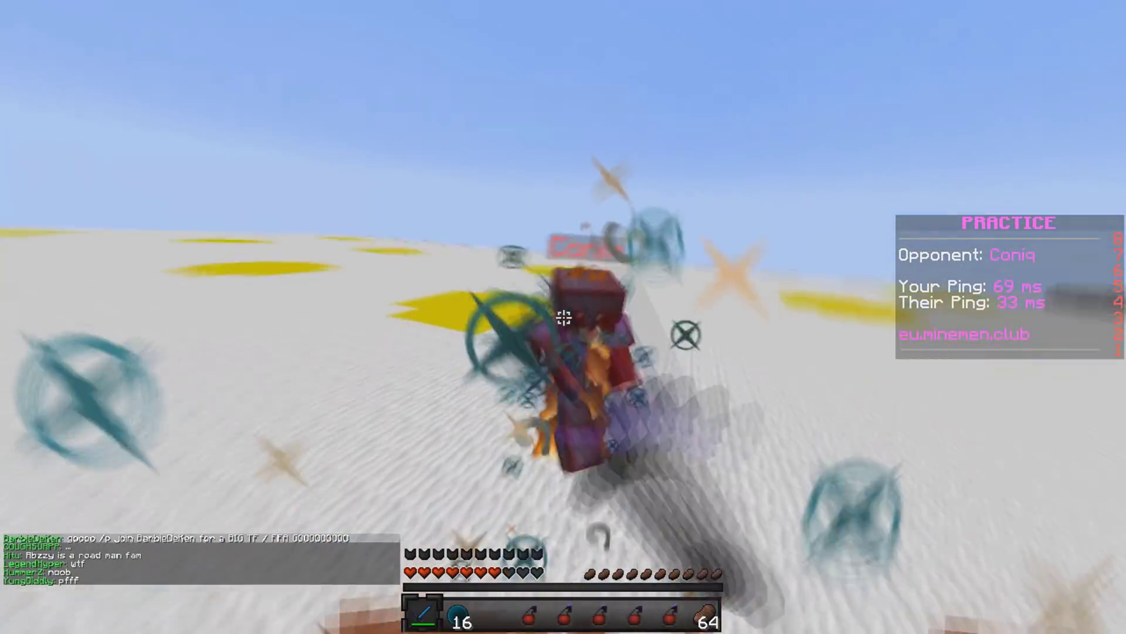
{"action": "left_click", "coordinate": [563, 317]}
{"action": "left_click", "coordinate": [564, 318]}
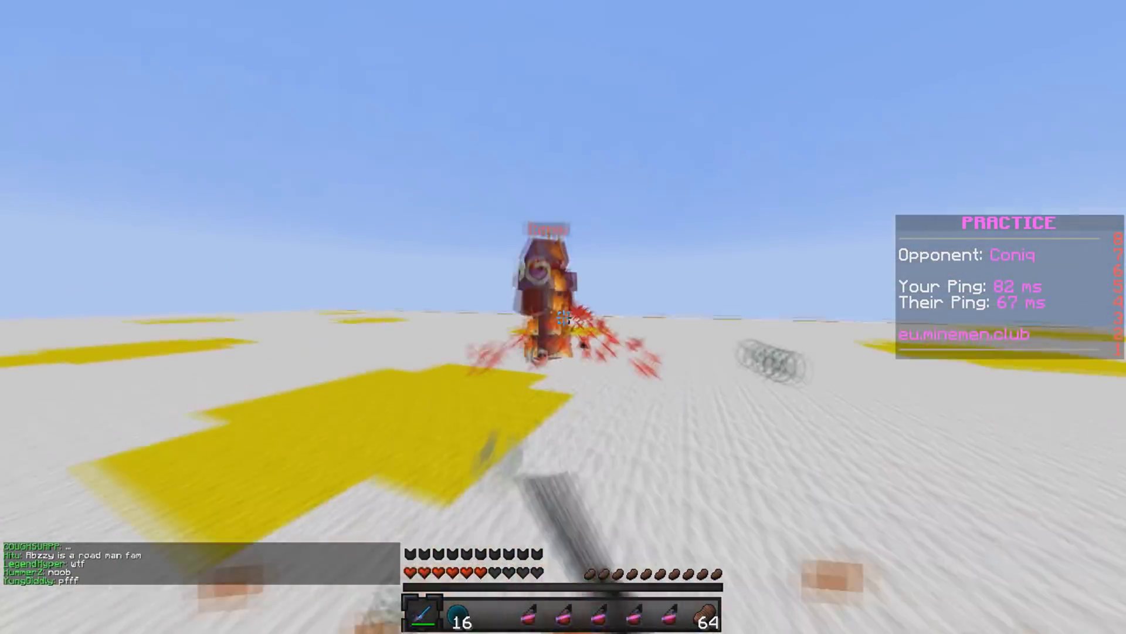
{"action": "left_click", "coordinate": [564, 317]}
{"action": "left_click", "coordinate": [563, 317]}
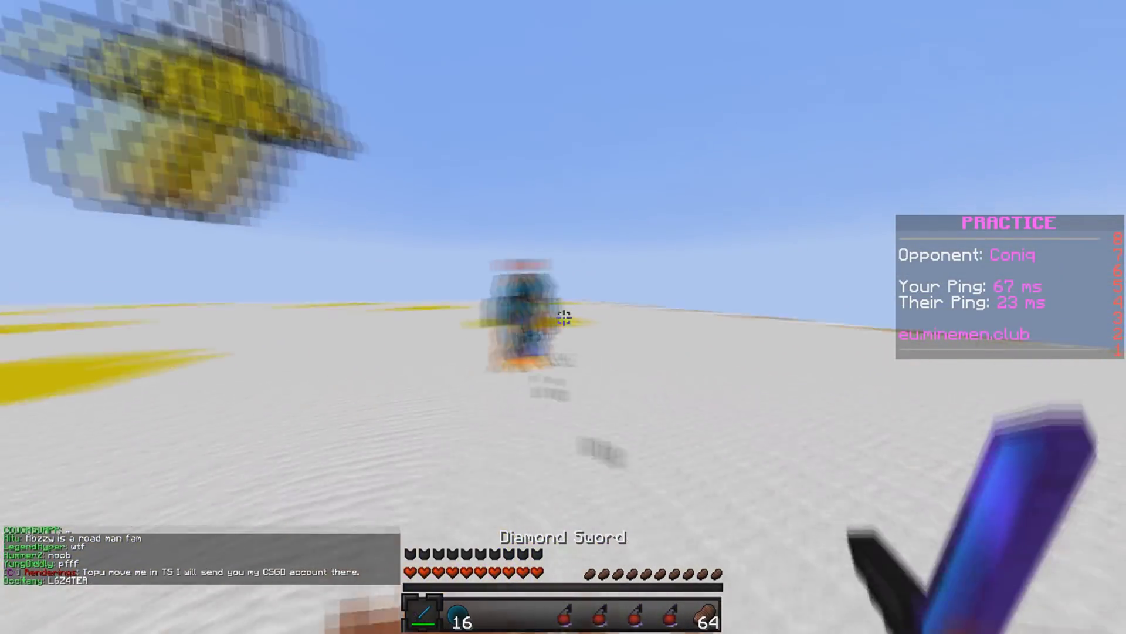
{"action": "left_click", "coordinate": [564, 316]}
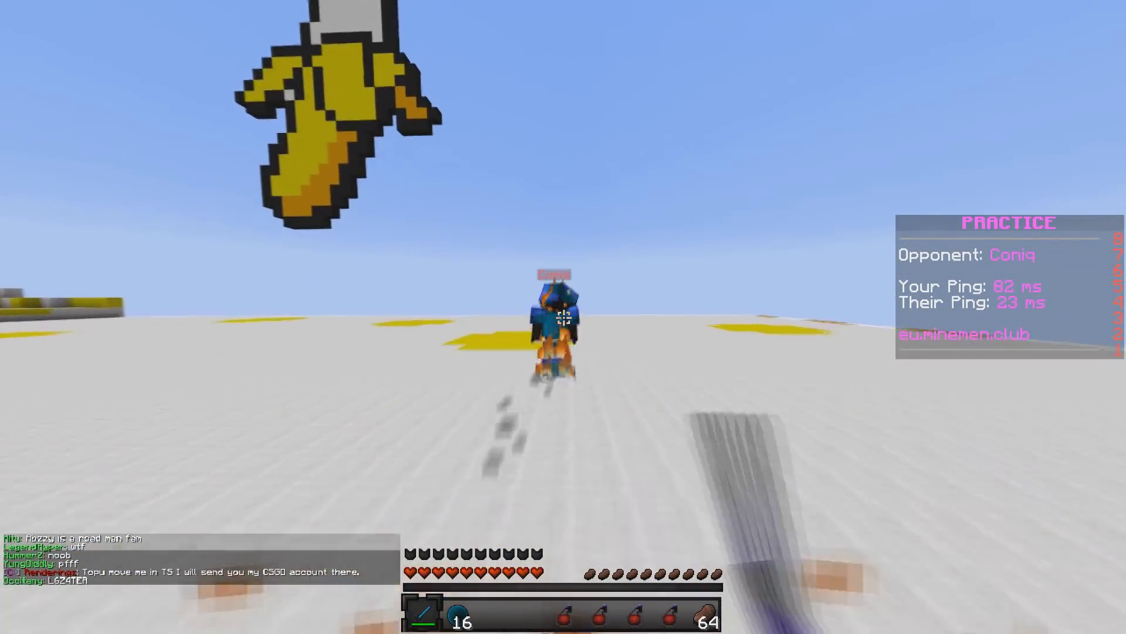
- Hit the jumping opponent, check potions, then kill Coniq at close range
{"action": "left_click", "coordinate": [564, 317]}
{"action": "left_click", "coordinate": [564, 317]}
{"action": "left_click", "coordinate": [563, 317]}
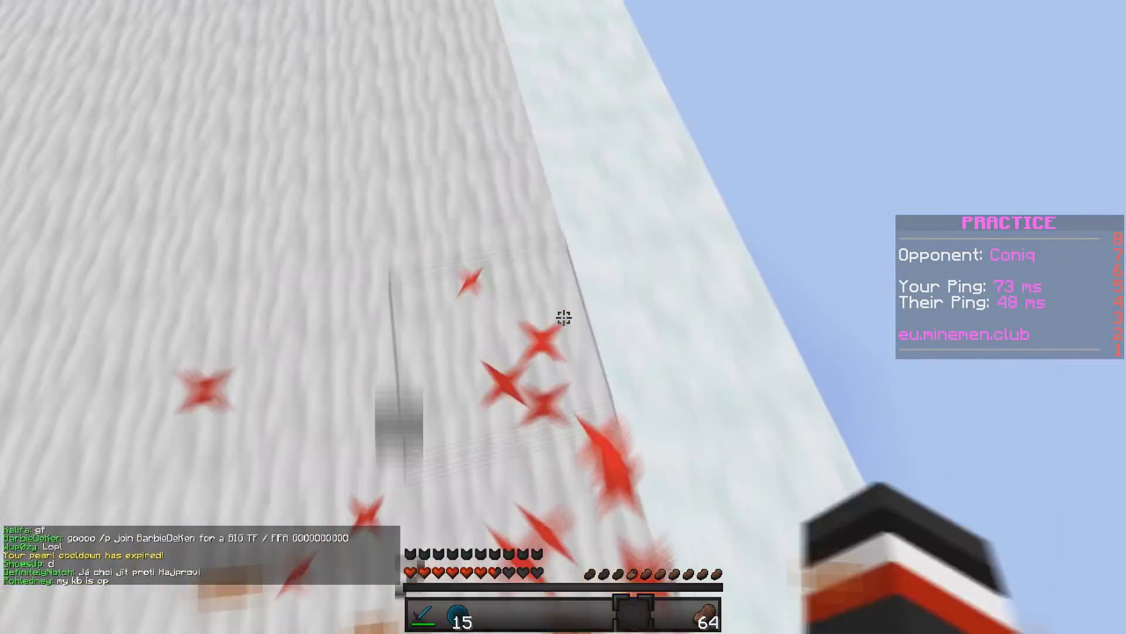
{"action": "key", "text": "e"}
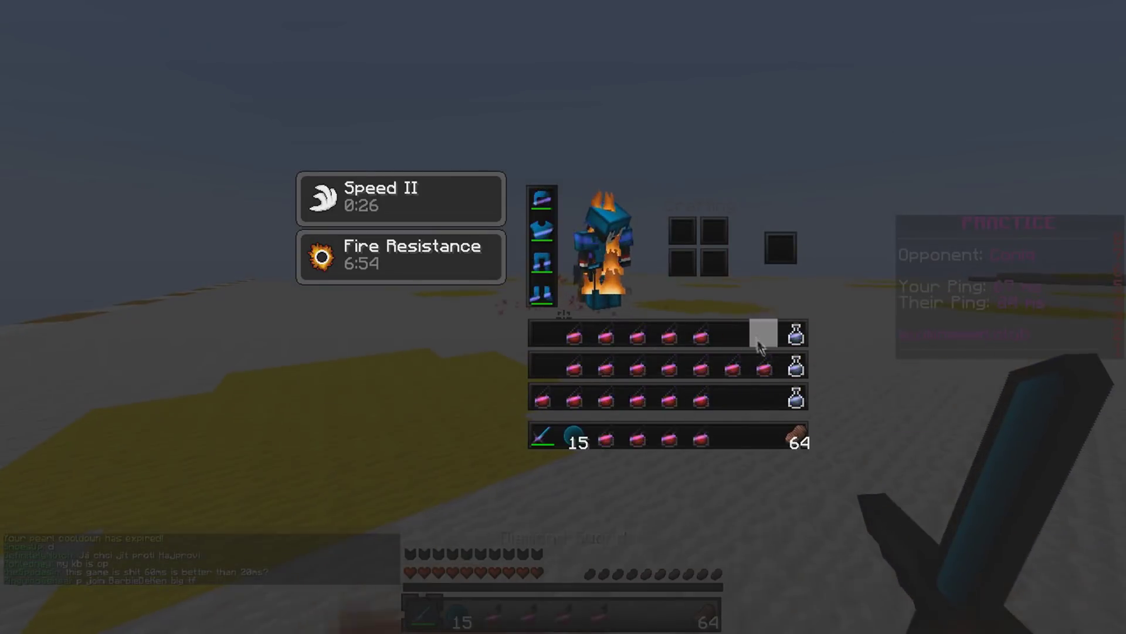
{"action": "key", "text": "Escape"}
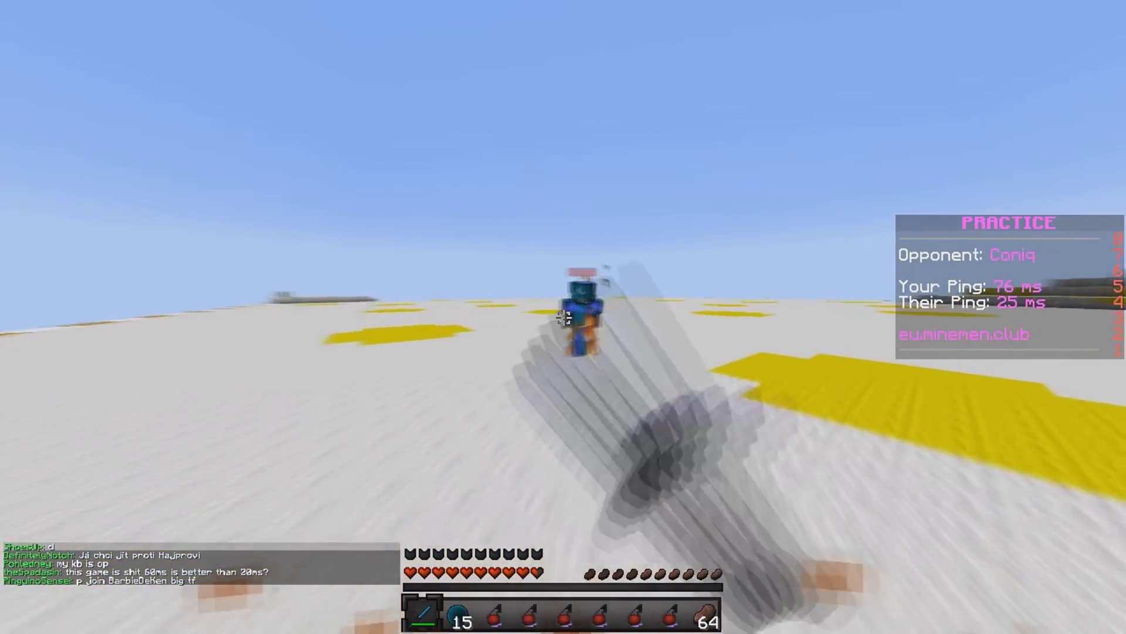
{"action": "left_click", "coordinate": [563, 318]}
{"action": "left_click", "coordinate": [564, 317]}
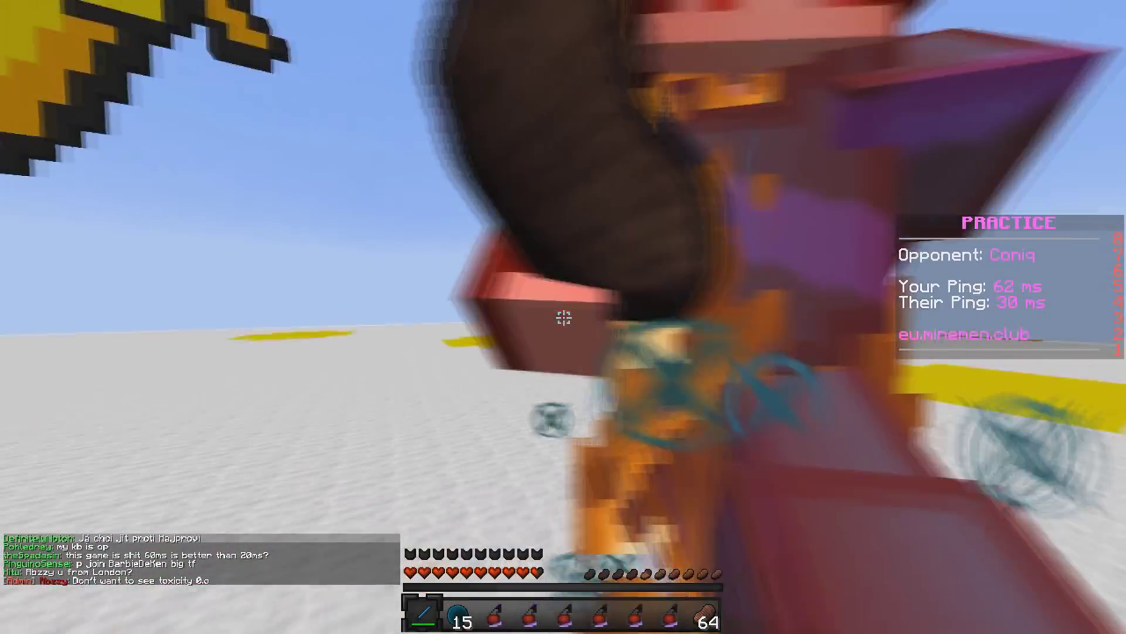
{"action": "left_click", "coordinate": [563, 317]}
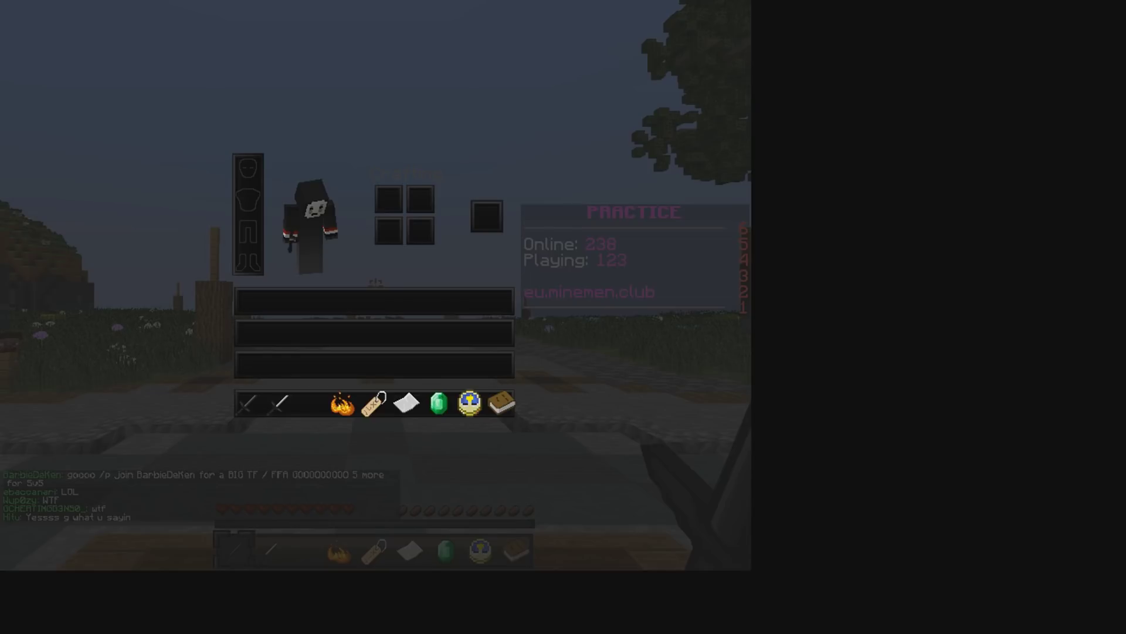
- Close the inventory screen after returning to the Practice lobby
{"action": "key", "text": "Escape"}
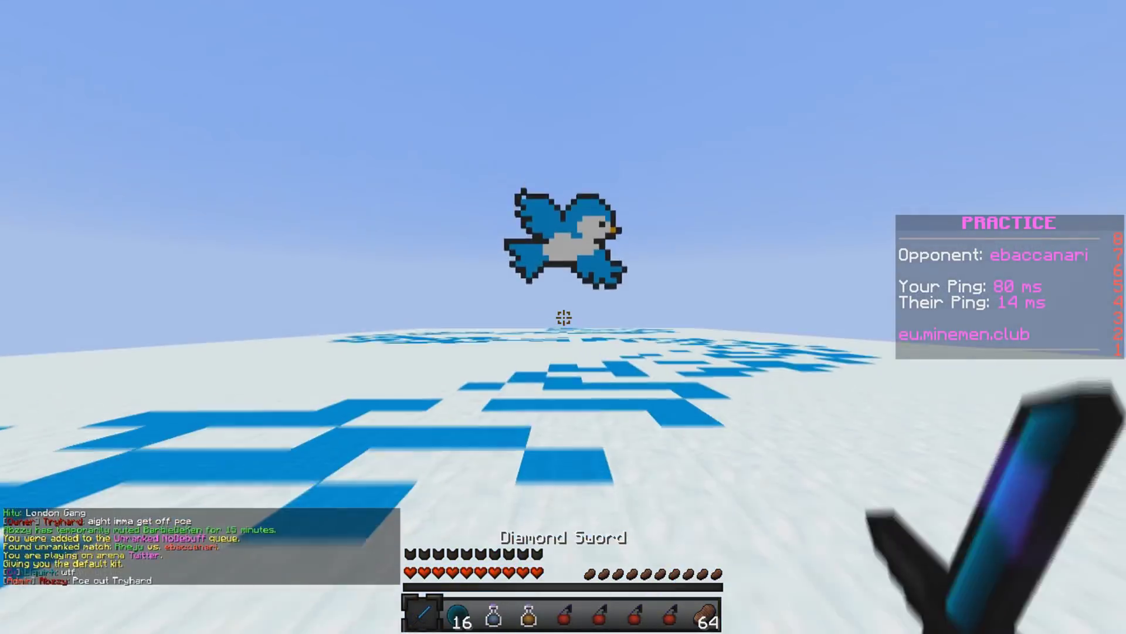
- Drink the Fire Resistance and Swiftness potions, check the inventory and ready the sword
{"action": "key", "text": "4"}
{"action": "right_click", "coordinate": [564, 317]}
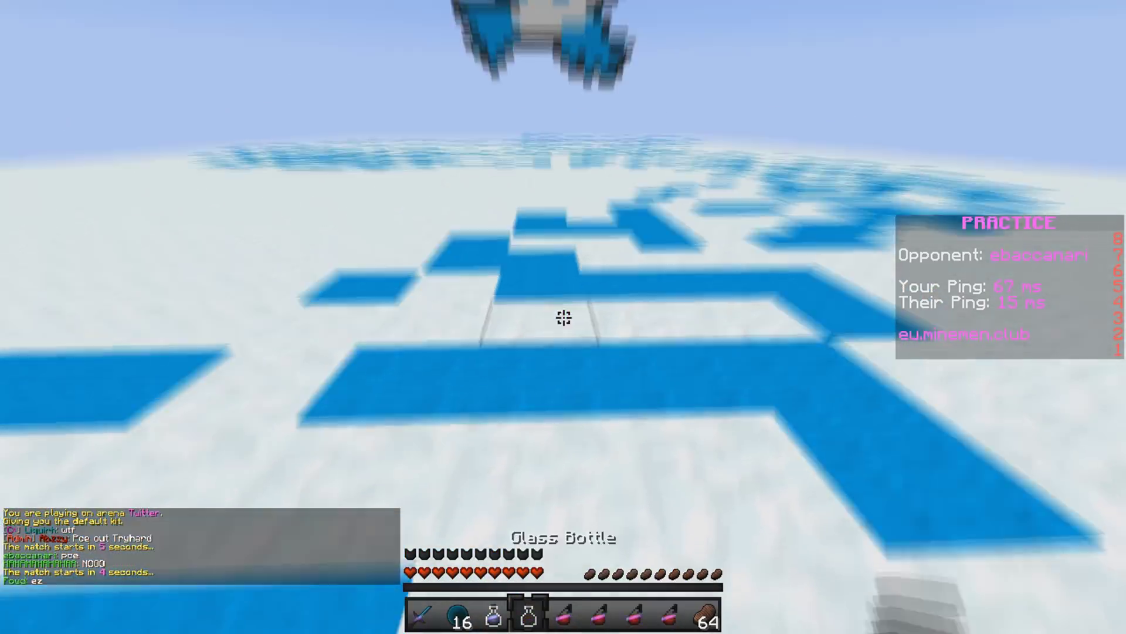
{"action": "key", "text": "3"}
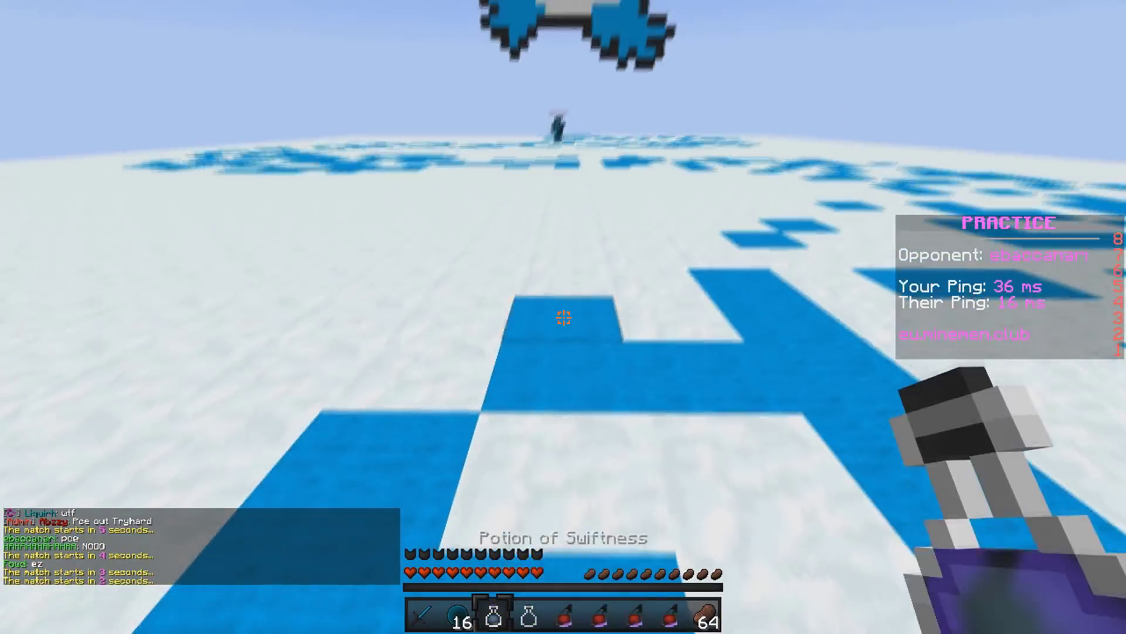
{"action": "right_click", "coordinate": [563, 317]}
{"action": "key", "text": "e"}
{"action": "key", "text": "Escape"}
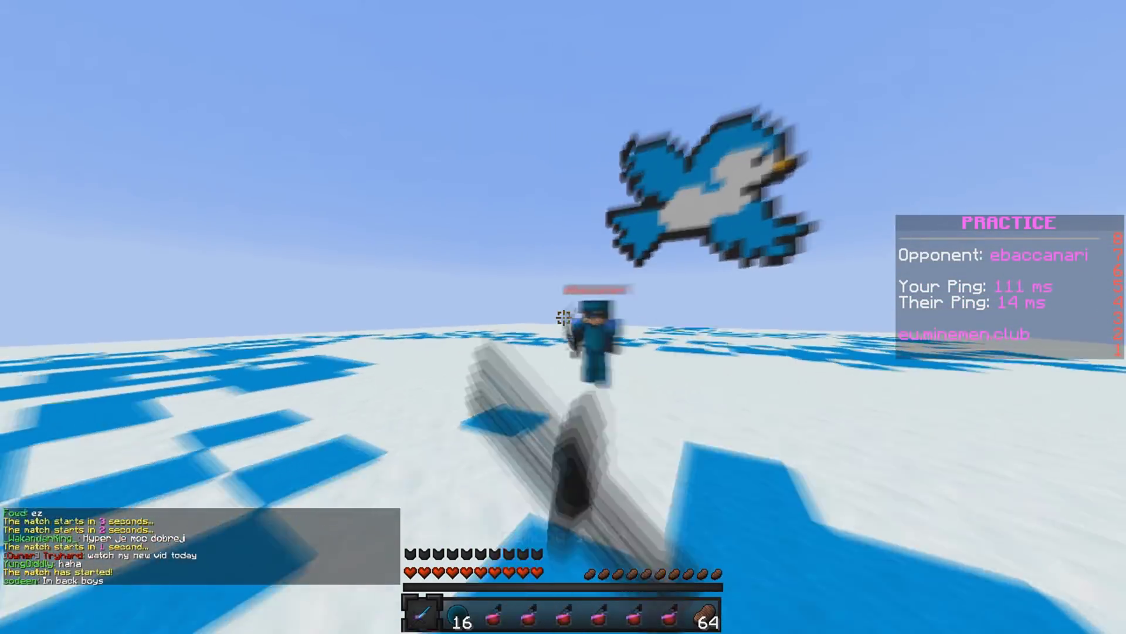
- Hit ebaccanari repeatedly with the diamond sword
{"action": "left_click", "coordinate": [564, 318]}
{"action": "left_click", "coordinate": [564, 317]}
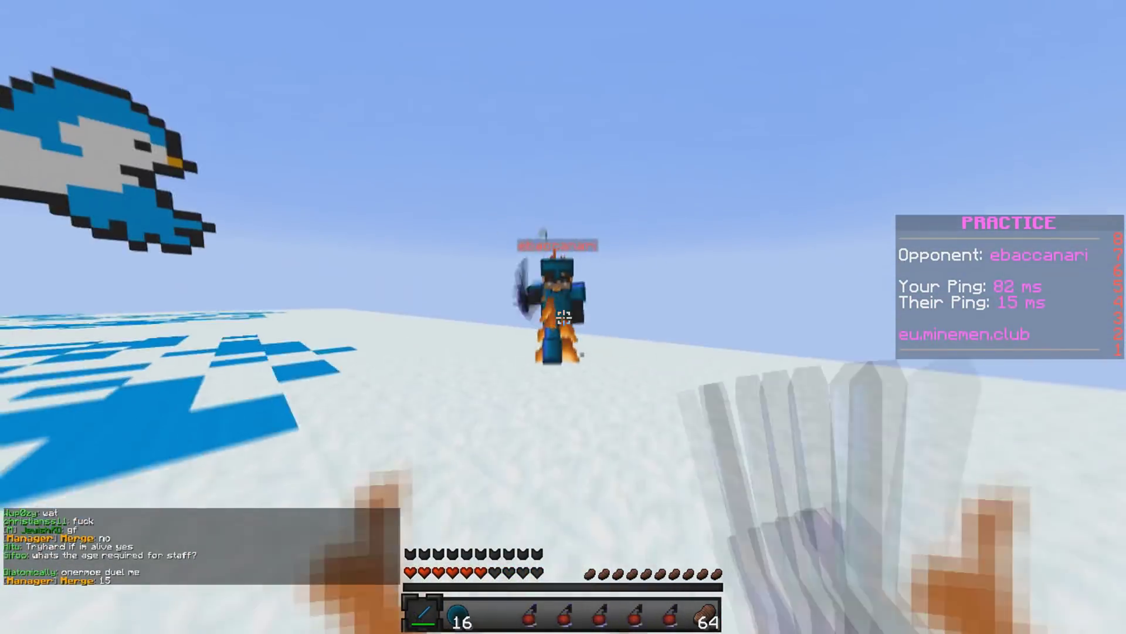
{"action": "left_click", "coordinate": [563, 317]}
{"action": "left_click", "coordinate": [563, 317]}
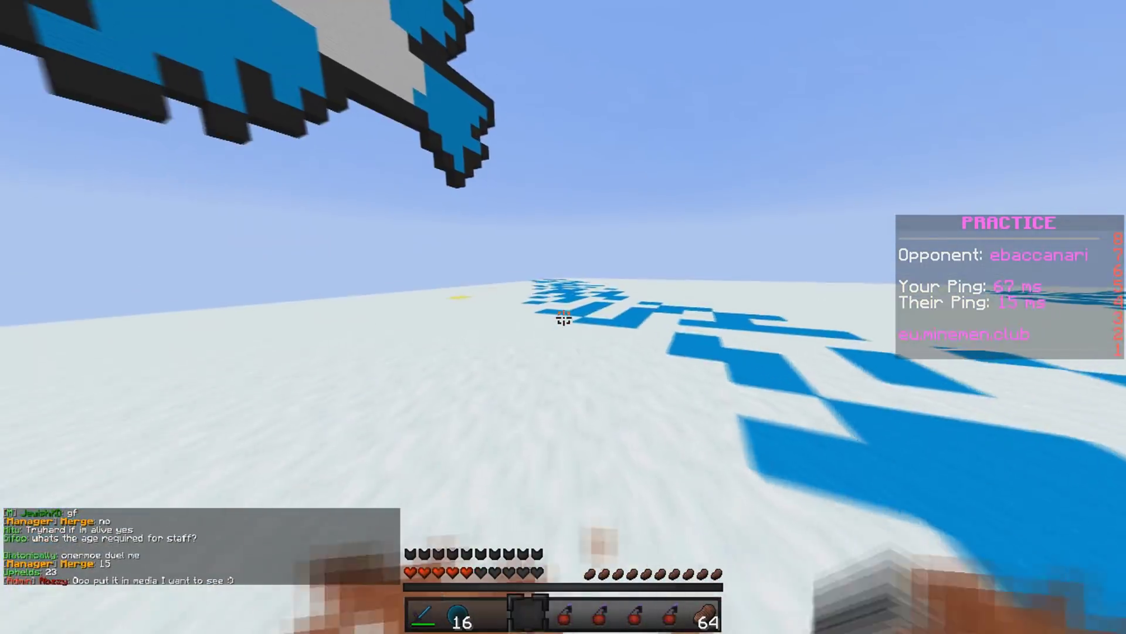
- Keep attacking with the sword, ready the healing splash potion, and fight until the loss
{"action": "key", "text": "1"}
{"action": "left_click", "coordinate": [564, 317]}
{"action": "left_click", "coordinate": [564, 317]}
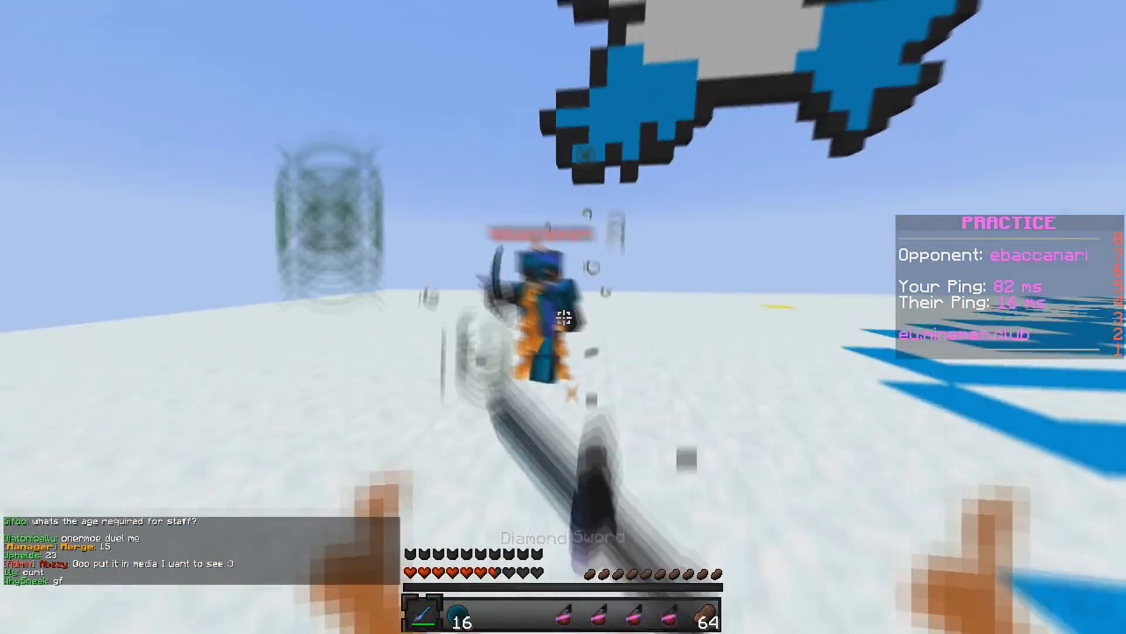
{"action": "left_click", "coordinate": [563, 317]}
{"action": "key", "text": "5"}
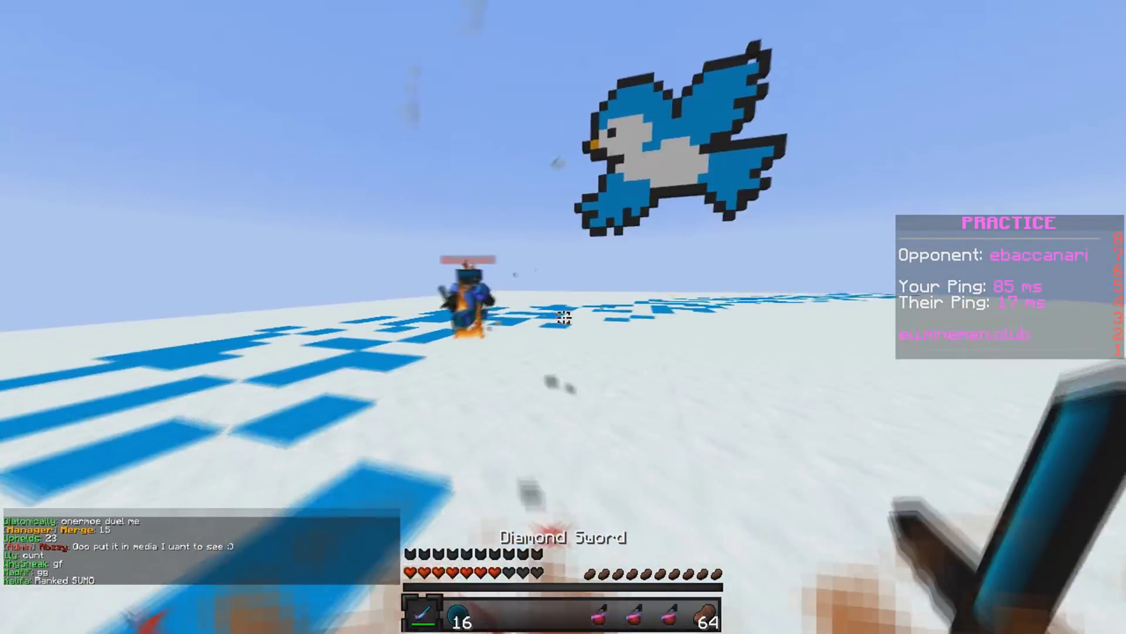
{"action": "left_click", "coordinate": [564, 317]}
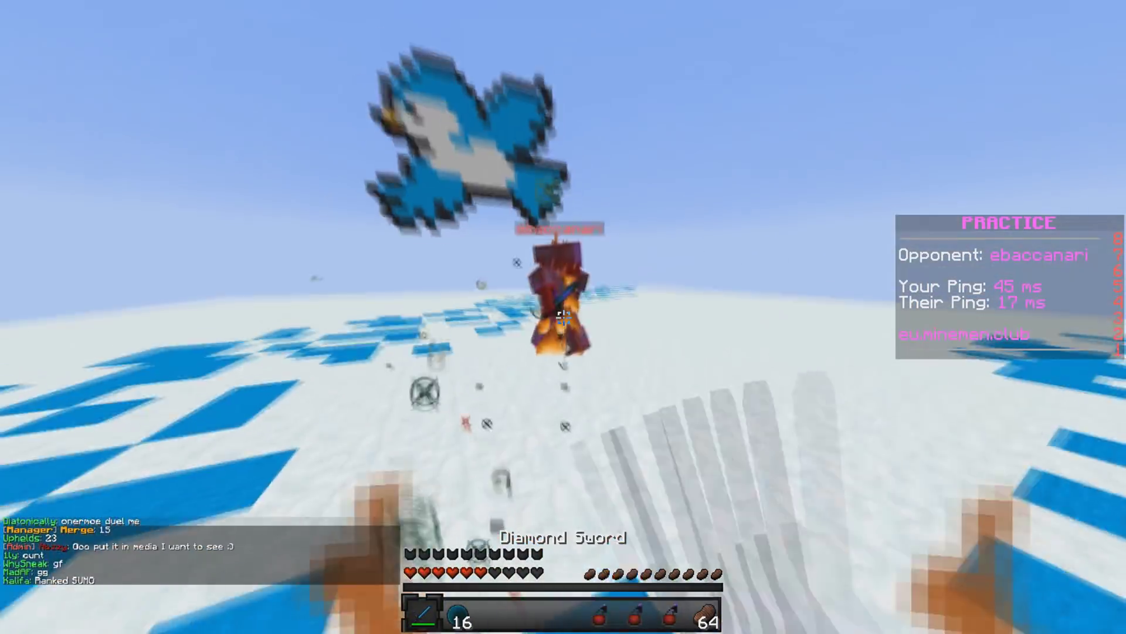
{"action": "left_click", "coordinate": [563, 318]}
{"action": "left_click", "coordinate": [564, 316]}
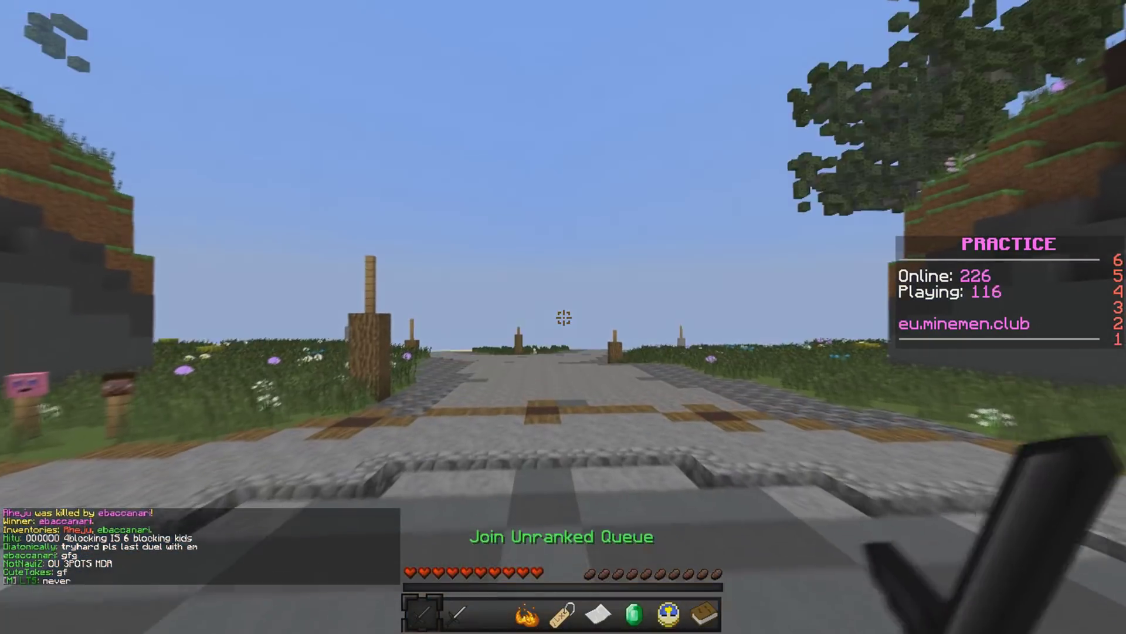
- Join the Unranked NoDebuff queue, drink the Swiftness potion and ready the sword
{"action": "right_click", "coordinate": [564, 319]}
{"action": "left_click", "coordinate": [564, 270]}
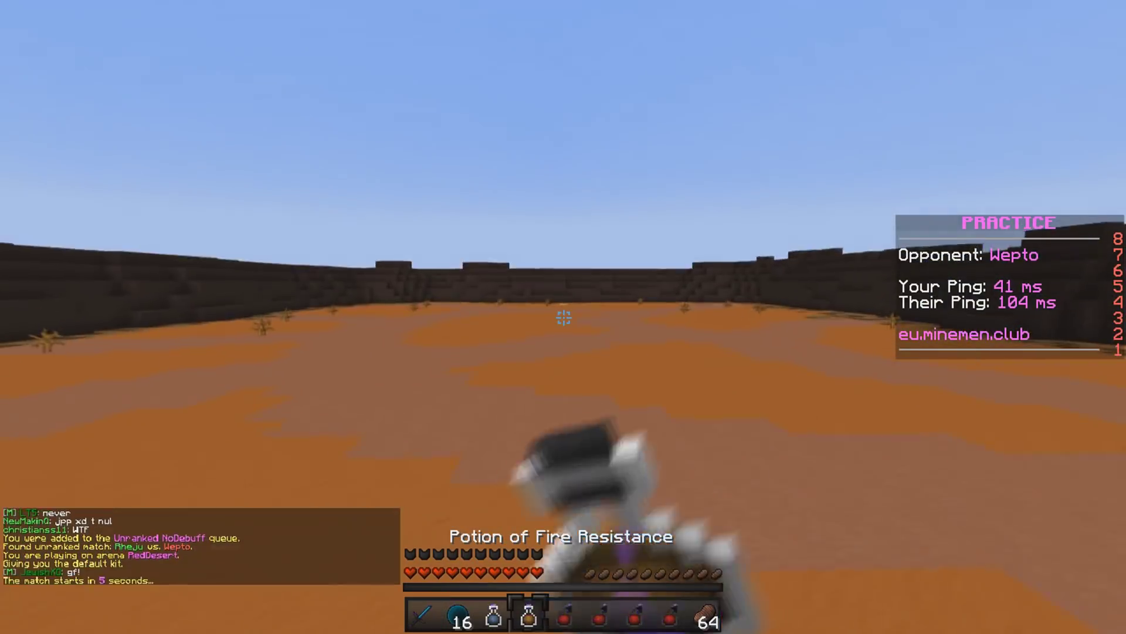
{"action": "key", "text": "3"}
{"action": "right_click", "coordinate": [563, 319]}
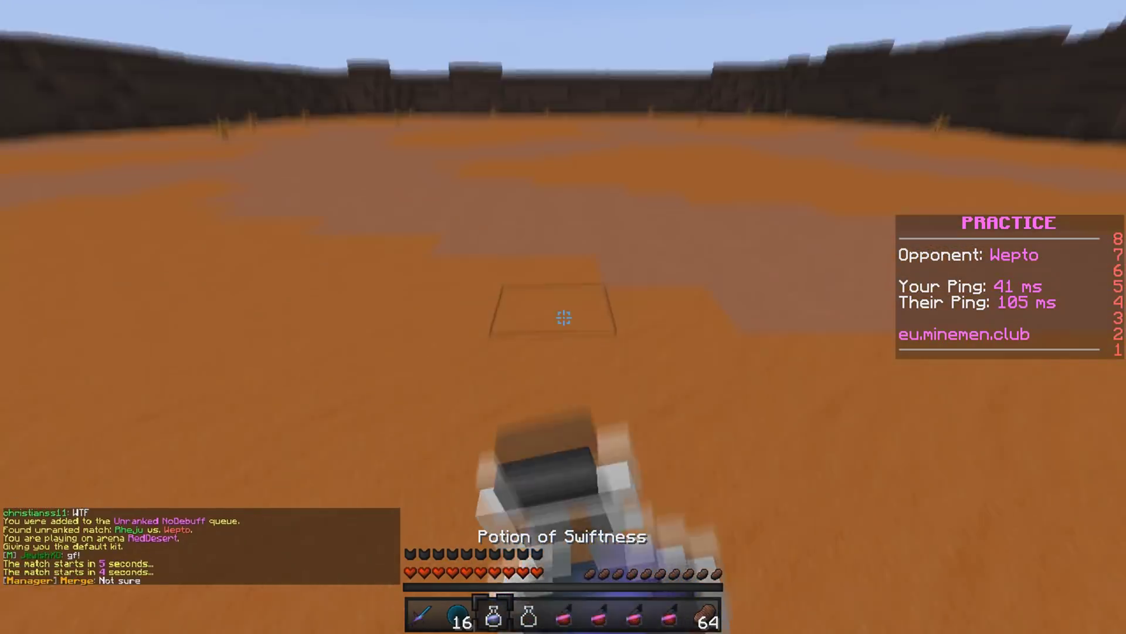
{"action": "right_click", "coordinate": [563, 318]}
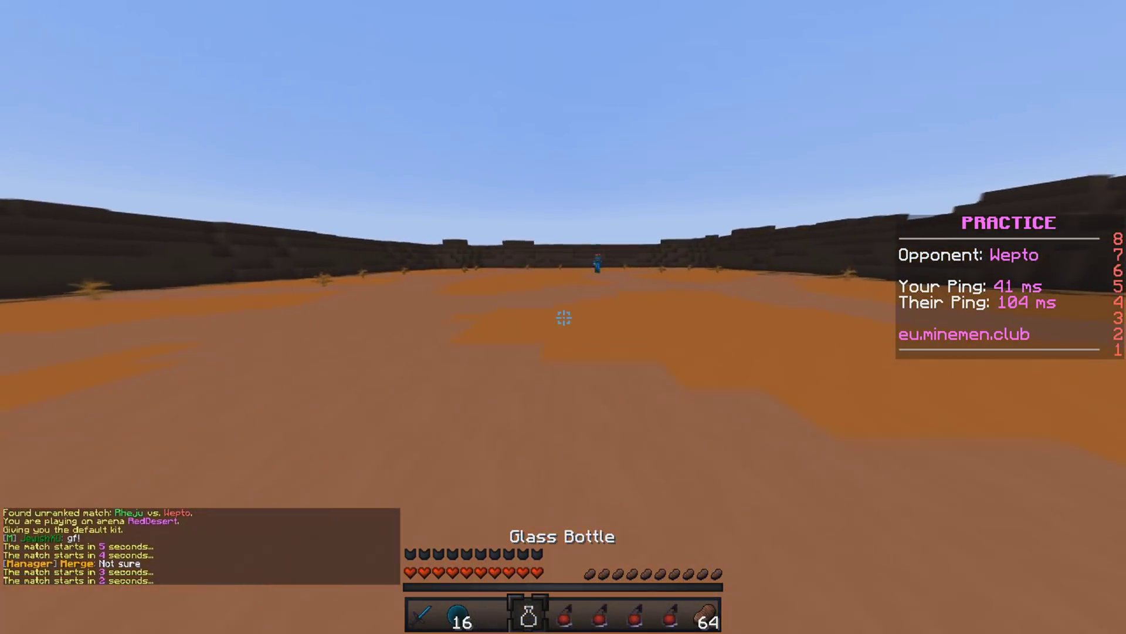
{"action": "key", "text": "e"}
{"action": "key", "text": "e"}
{"action": "key", "text": "1"}
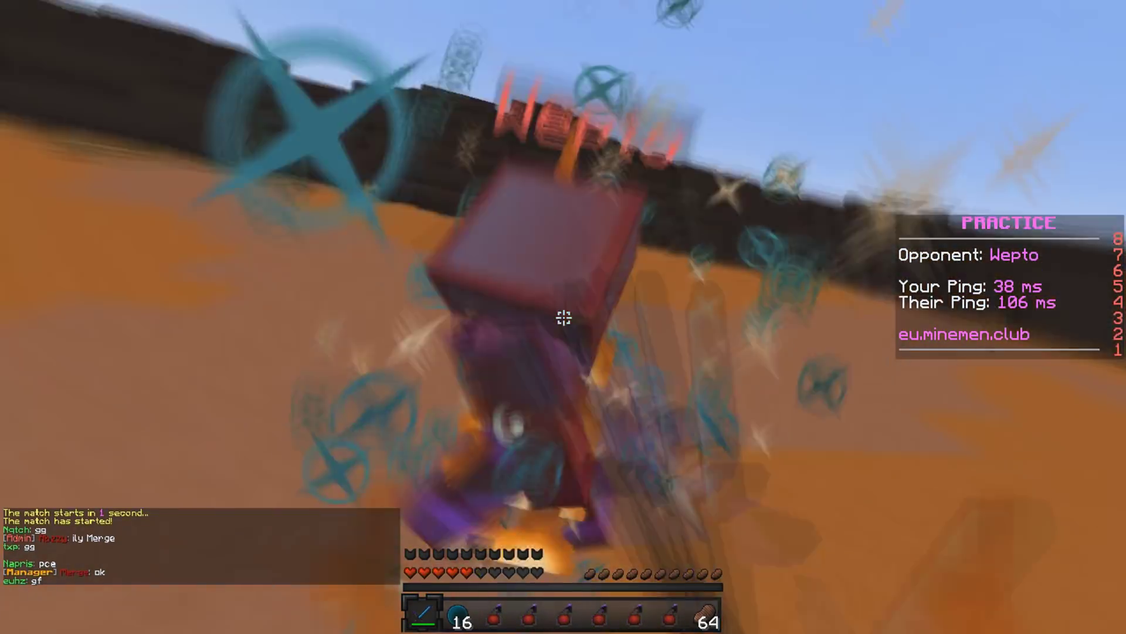
{"action": "left_click", "coordinate": [563, 319]}
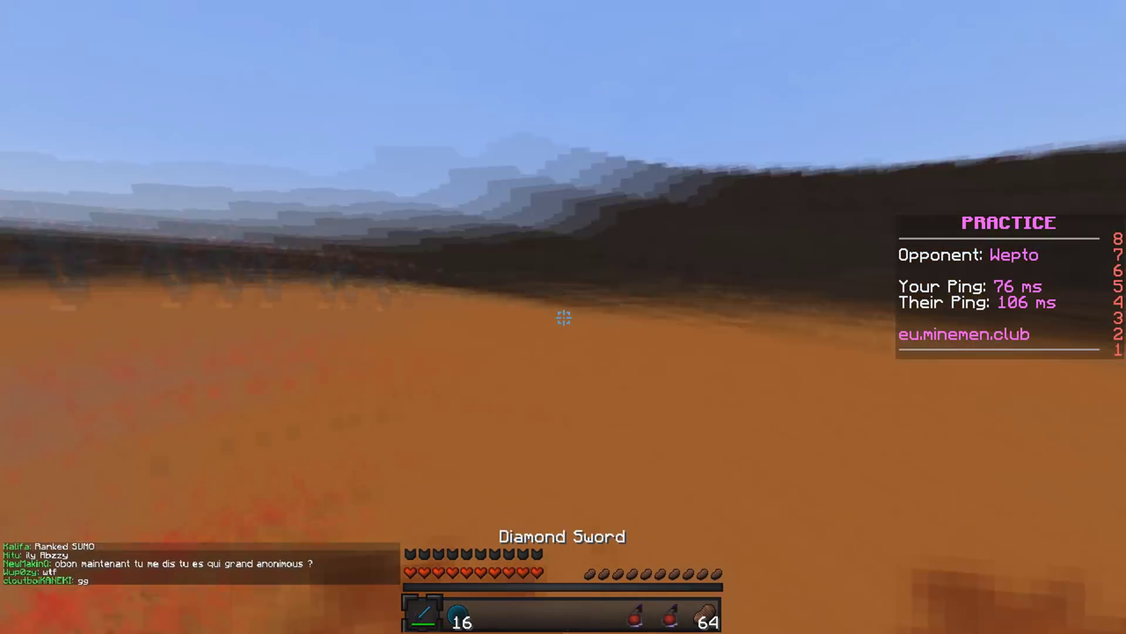
- Attack the opponent Wepto with the diamond sword, briefly checking the inventory
{"action": "key", "text": "e"}
{"action": "key", "text": "Escape"}
{"action": "left_click", "coordinate": [564, 319]}
{"action": "left_click", "coordinate": [564, 318]}
{"action": "left_click", "coordinate": [564, 320]}
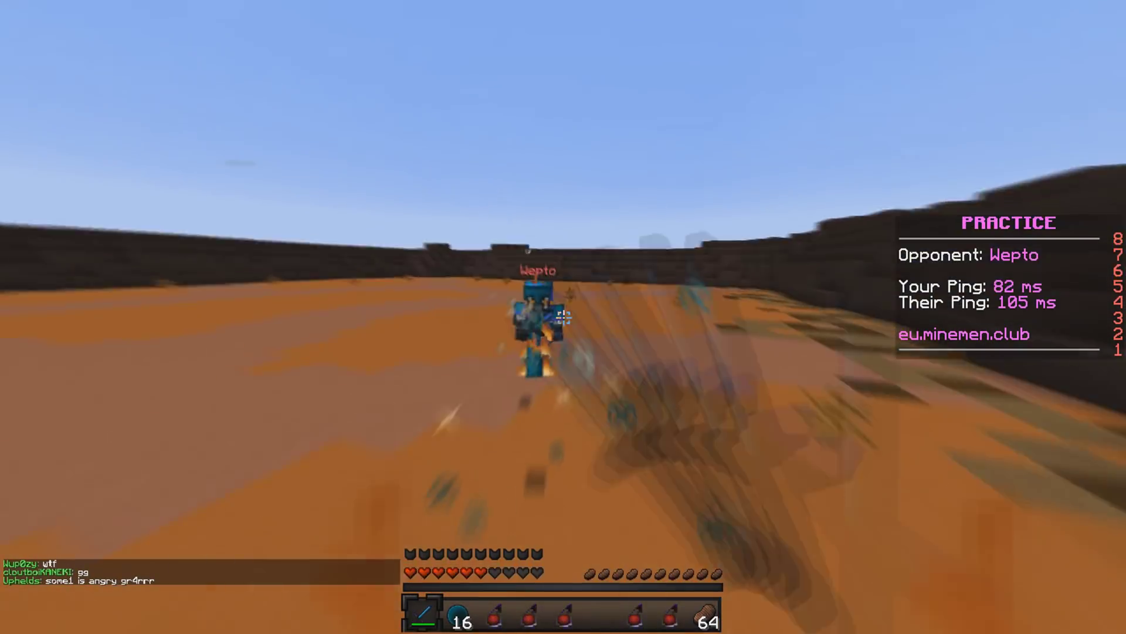
{"action": "left_click", "coordinate": [563, 319]}
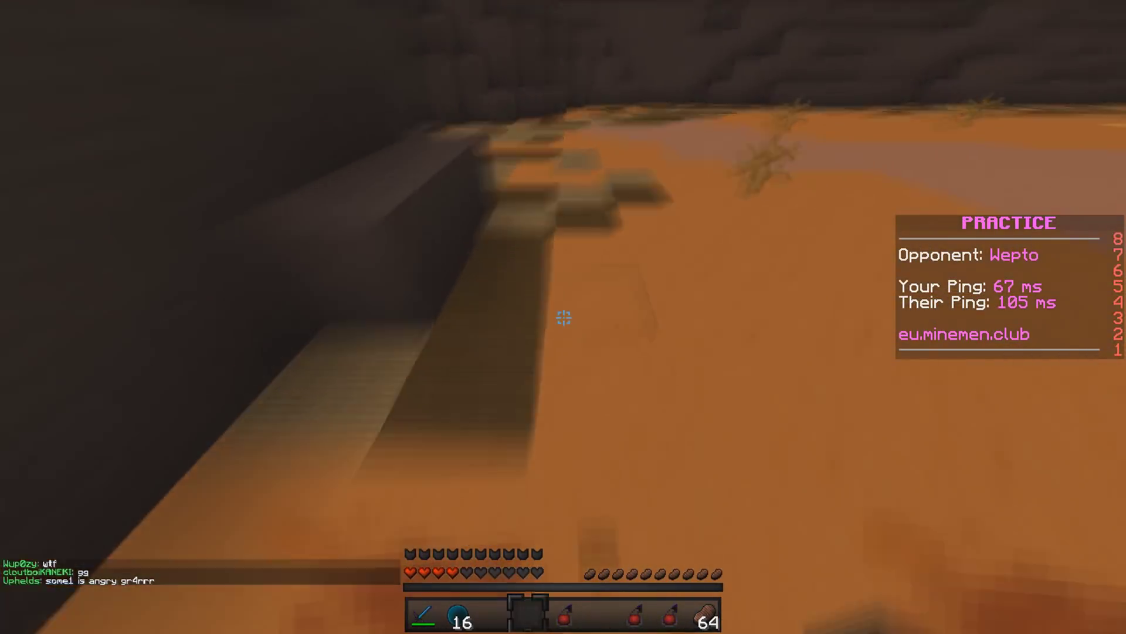
- Keep striking Wepto with the diamond sword
{"action": "key", "text": "1"}
{"action": "left_click", "coordinate": [564, 318]}
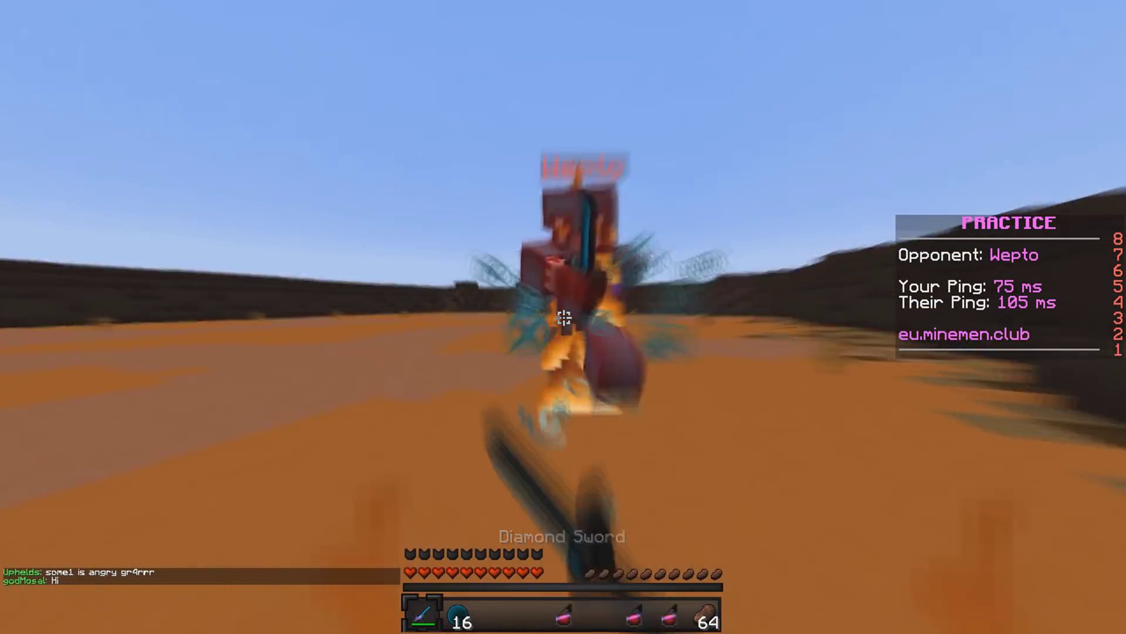
{"action": "left_click", "coordinate": [564, 318]}
{"action": "key", "text": "1"}
{"action": "left_click", "coordinate": [563, 319]}
{"action": "left_click", "coordinate": [564, 319]}
{"action": "left_click", "coordinate": [563, 319]}
{"action": "left_click", "coordinate": [564, 319]}
{"action": "left_click", "coordinate": [564, 319]}
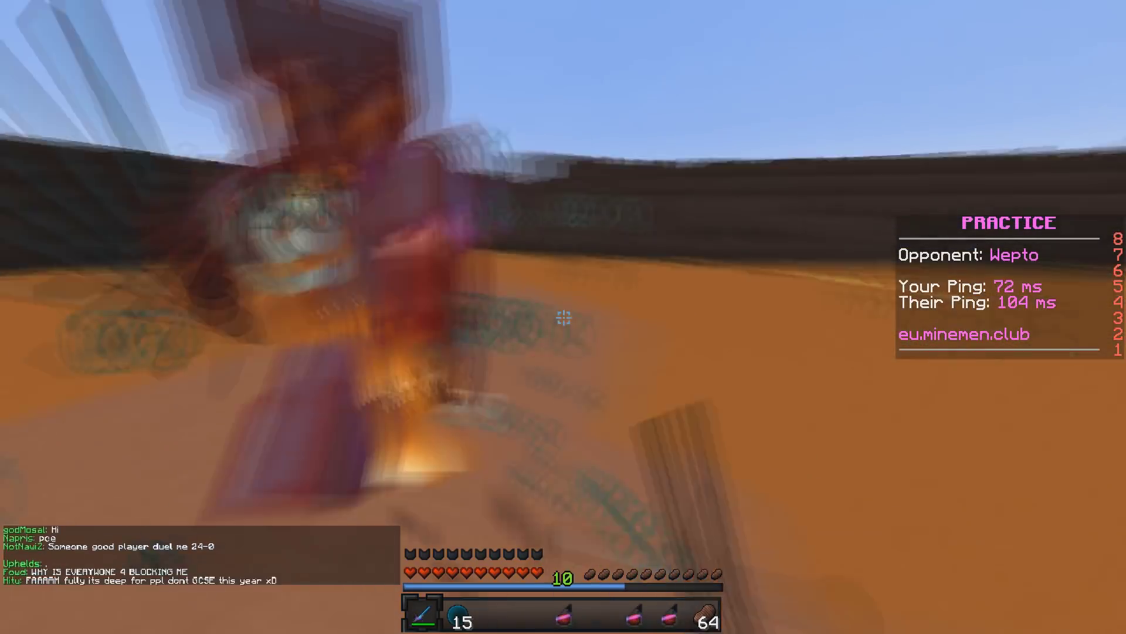
- Knock Wepto back, land the killing blow, and put the sword away
{"action": "left_click", "coordinate": [564, 319]}
{"action": "left_click", "coordinate": [563, 318]}
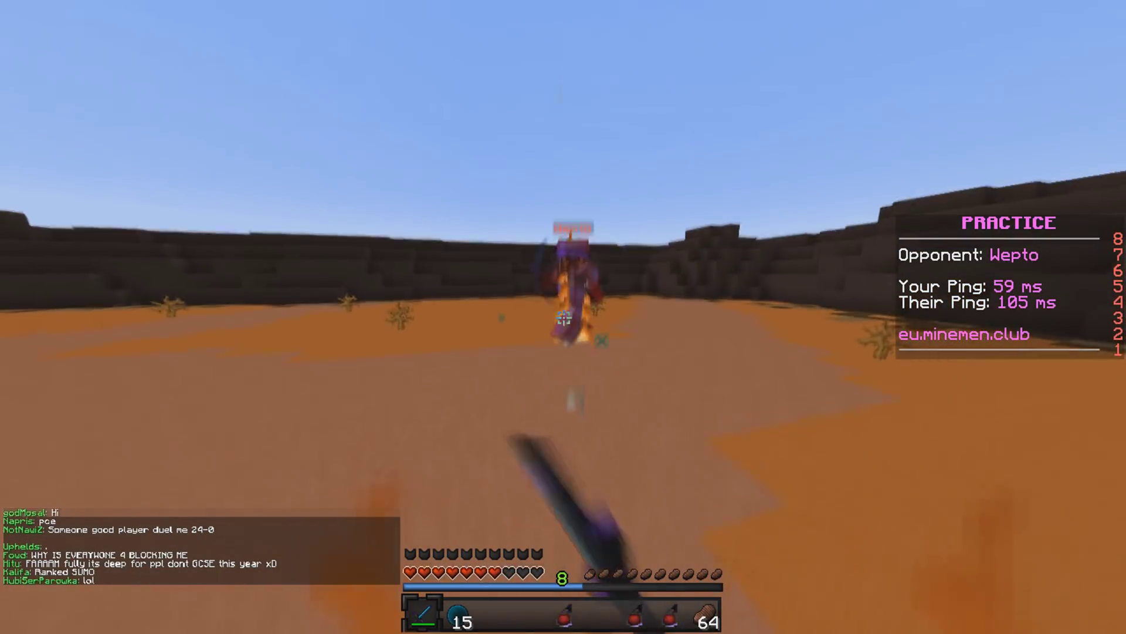
{"action": "left_click", "coordinate": [563, 319]}
{"action": "left_click", "coordinate": [564, 318]}
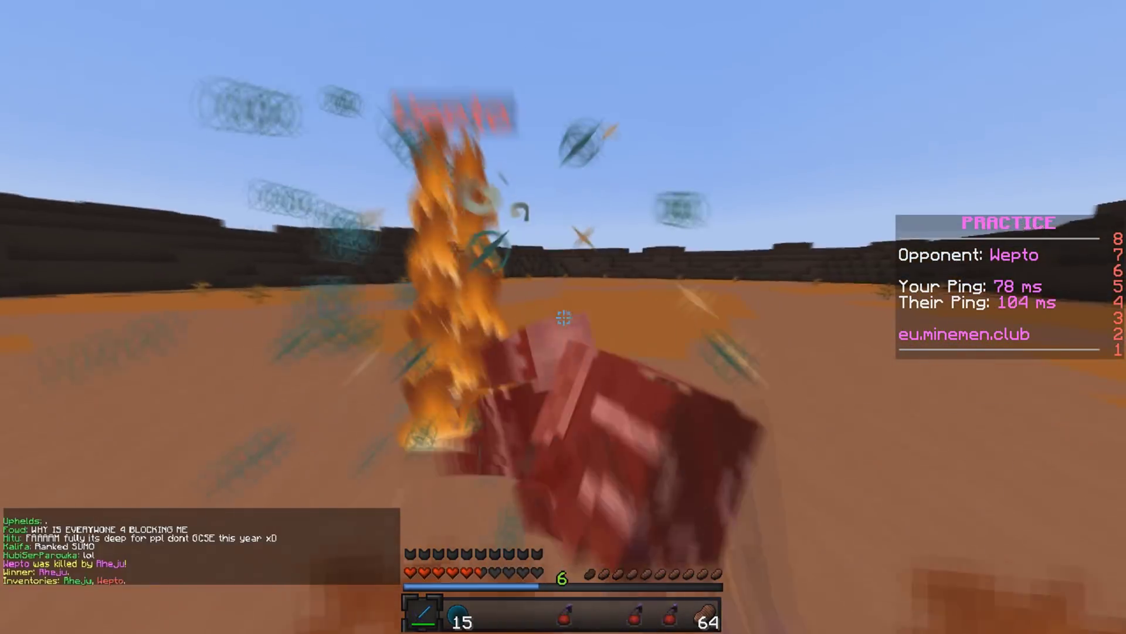
{"action": "key", "text": "5"}
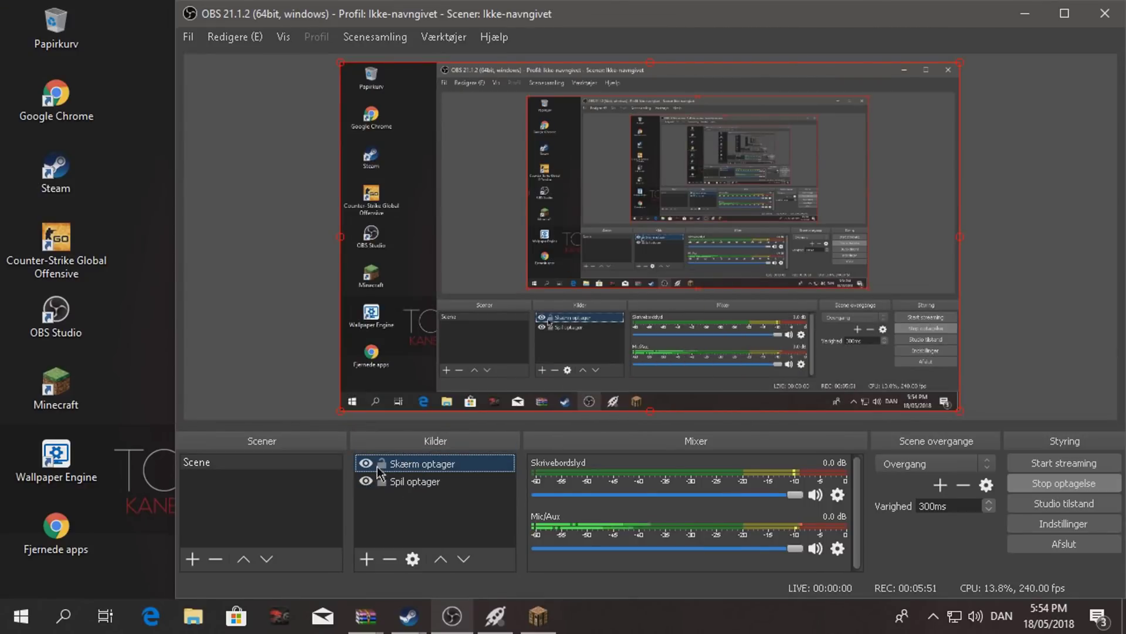
- Bring up Apollo clicker, view the Misc and Servers tabs, and run SELF DESTRUCT
{"action": "left_click", "coordinate": [495, 616]}
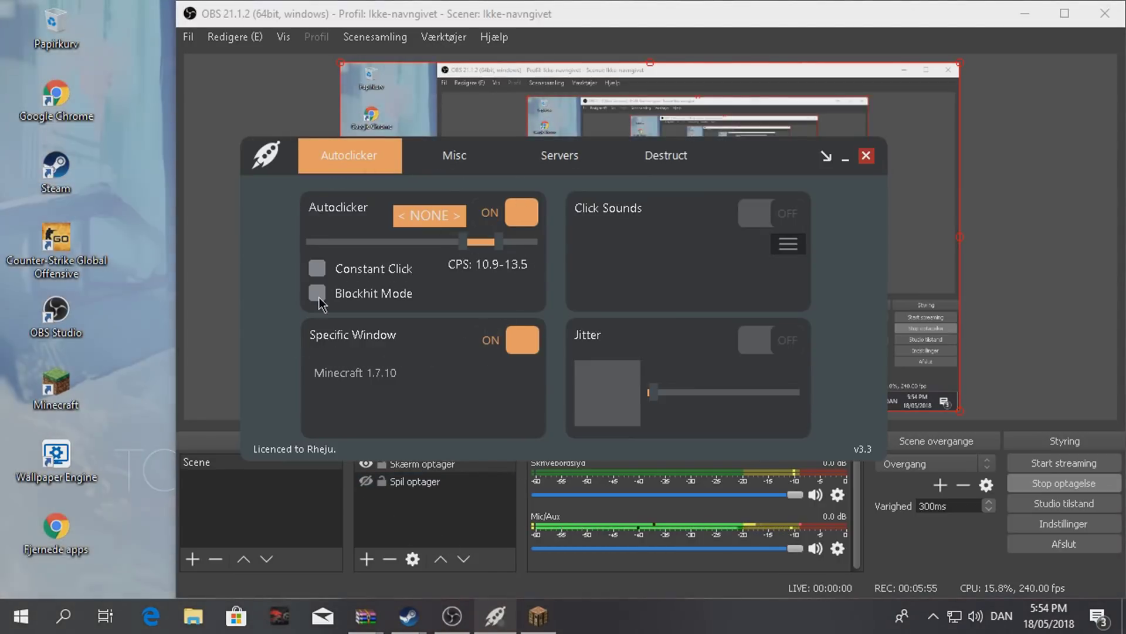
{"action": "left_click", "coordinate": [455, 155]}
{"action": "left_click", "coordinate": [563, 158]}
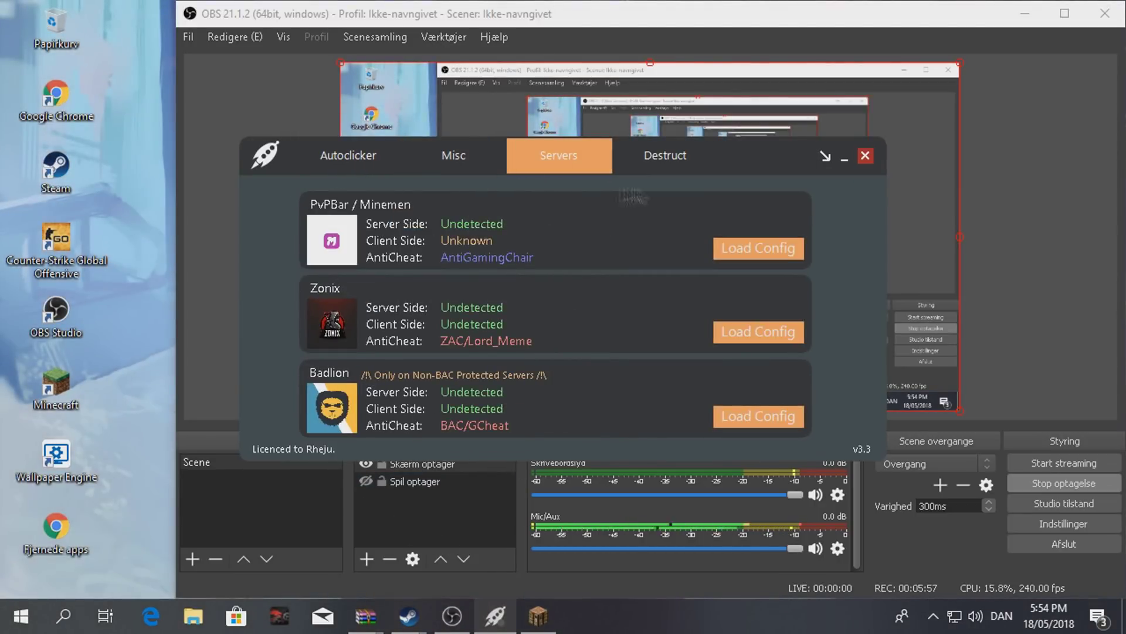
{"action": "left_click", "coordinate": [665, 155]}
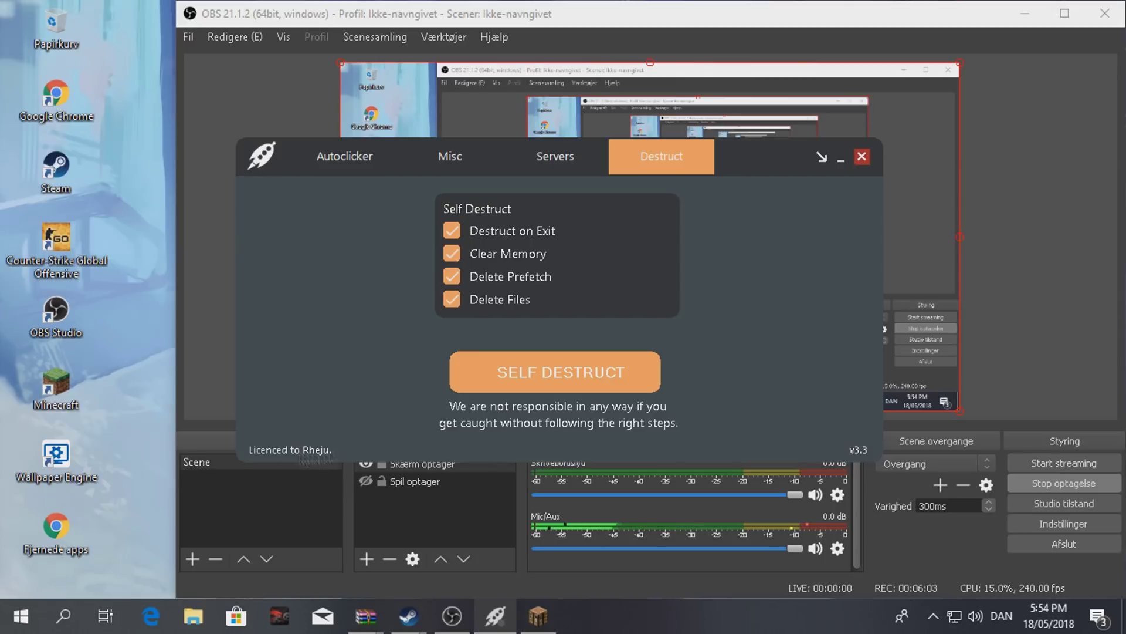
{"action": "left_click", "coordinate": [554, 372]}
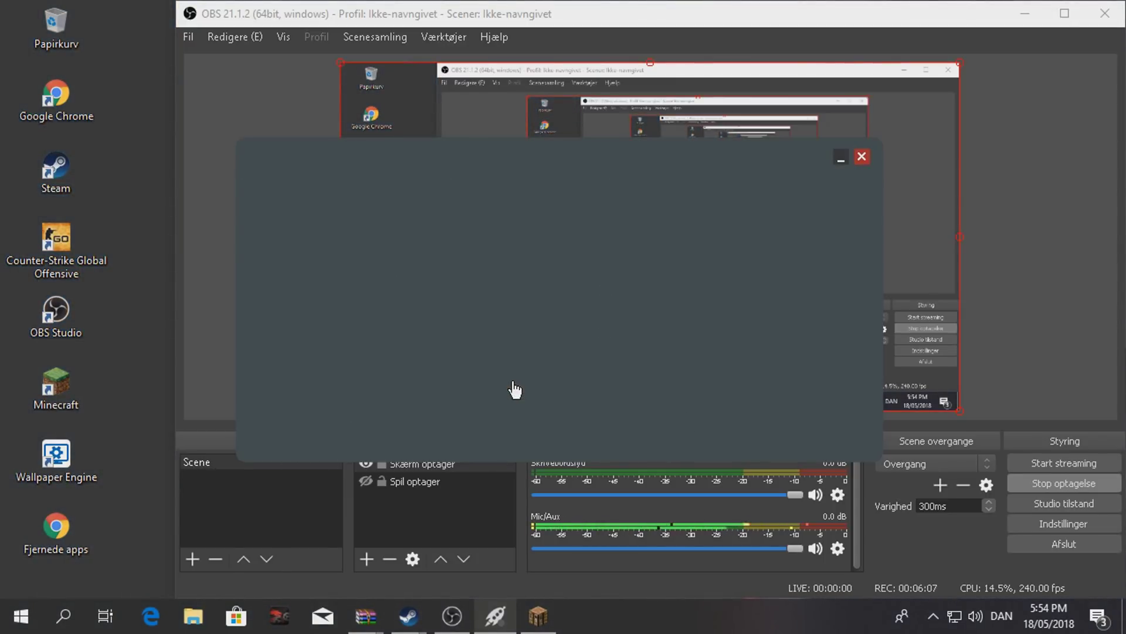
- Permanently delete DiscordSetup (4) from the Overførsler downloads folder
{"action": "left_click", "coordinate": [195, 616]}
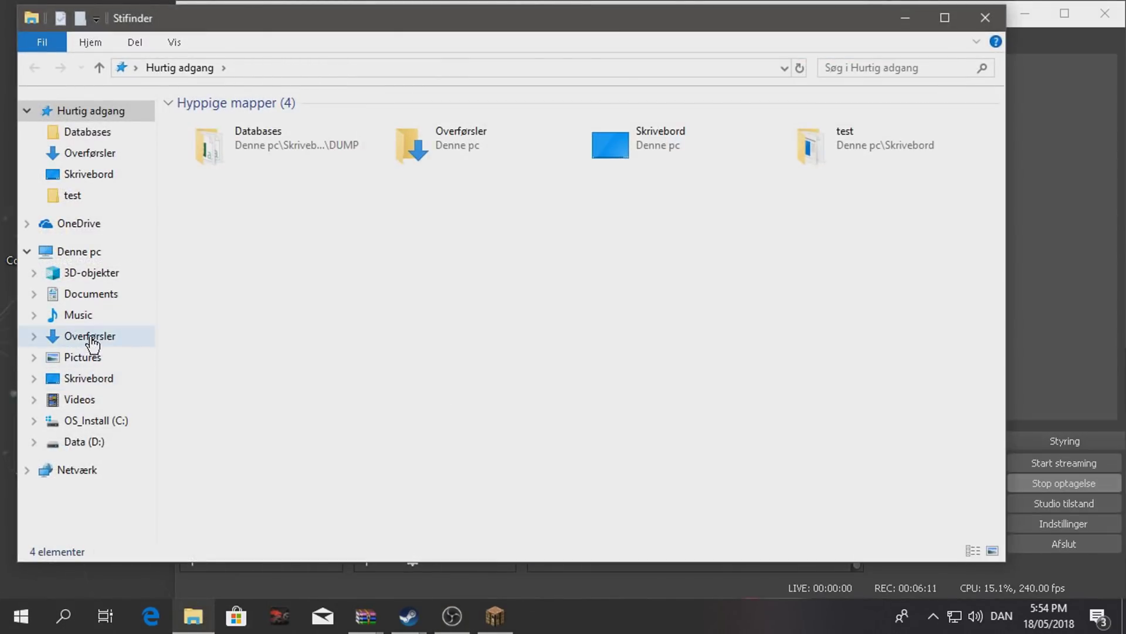
{"action": "left_click", "coordinate": [91, 337]}
{"action": "left_click_drag", "start_coordinate": [308, 282], "coordinate": [160, 470]}
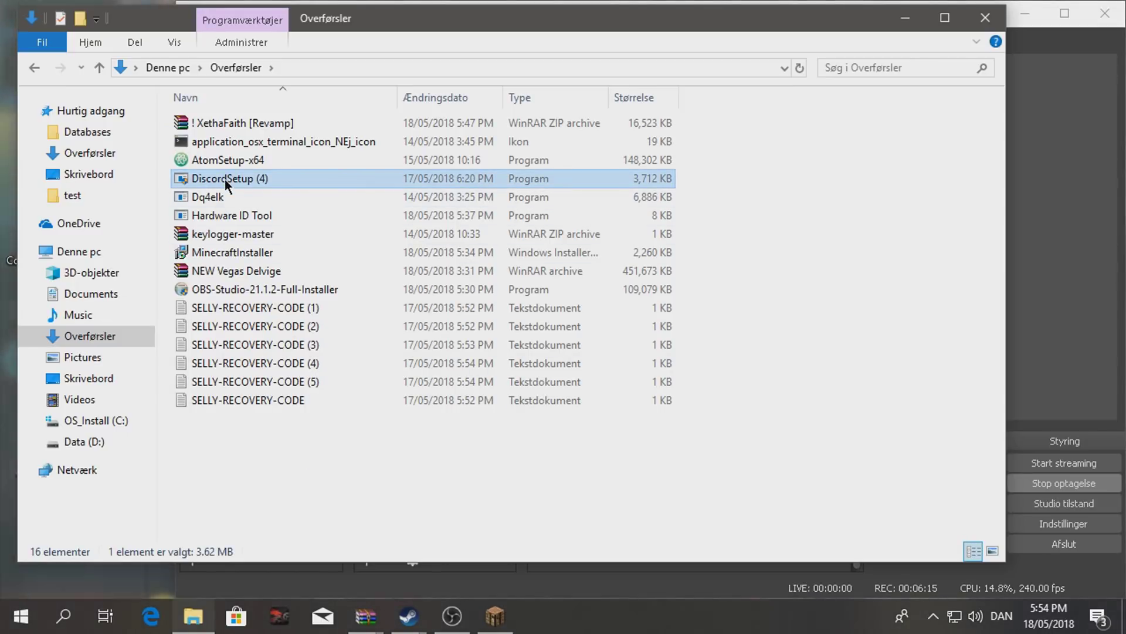
{"action": "key", "text": "shift+Delete"}
{"action": "left_click", "coordinate": [630, 383]}
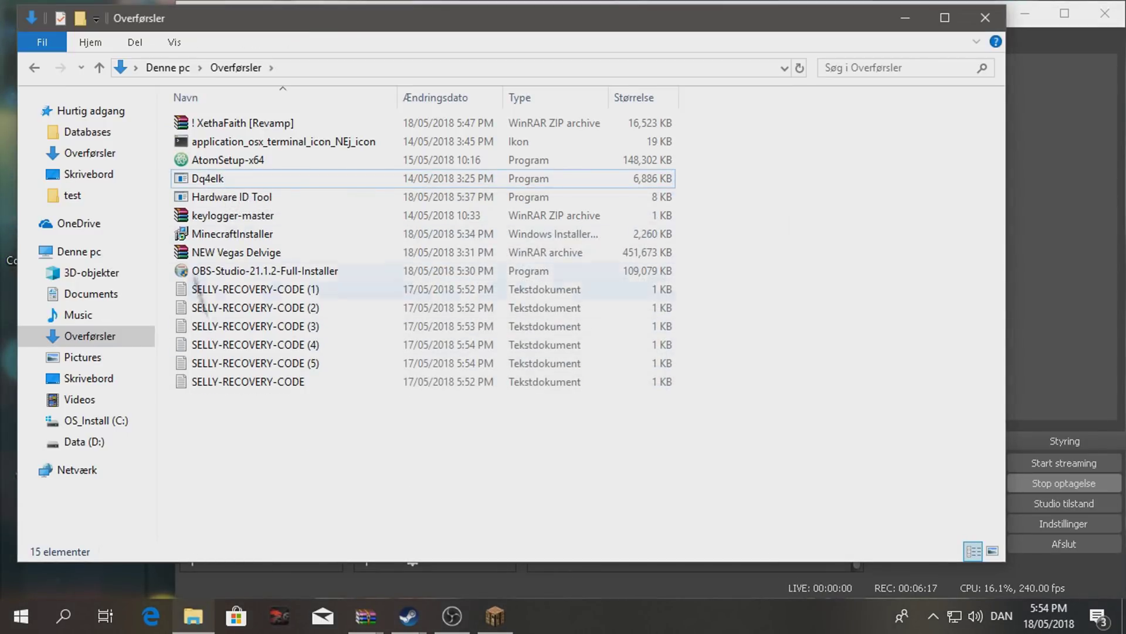
- Select the Dq4elk through SELLY-RECOVERY-CODE files and the XethaFaith archive, then close Explorer
{"action": "mouse_move", "coordinate": [255, 448]}
{"action": "left_mouse_down"}
{"action": "mouse_move", "coordinate": [301, 189]}
{"action": "mouse_move", "coordinate": [237, 419]}
{"action": "left_mouse_up"}
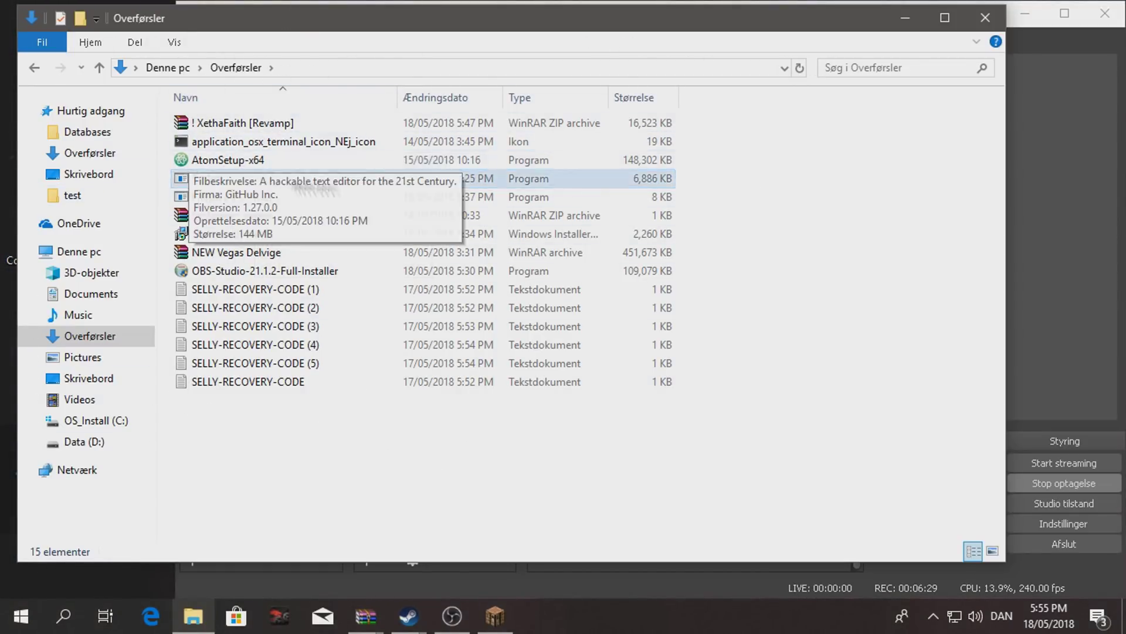
{"action": "left_click", "coordinate": [223, 123]}
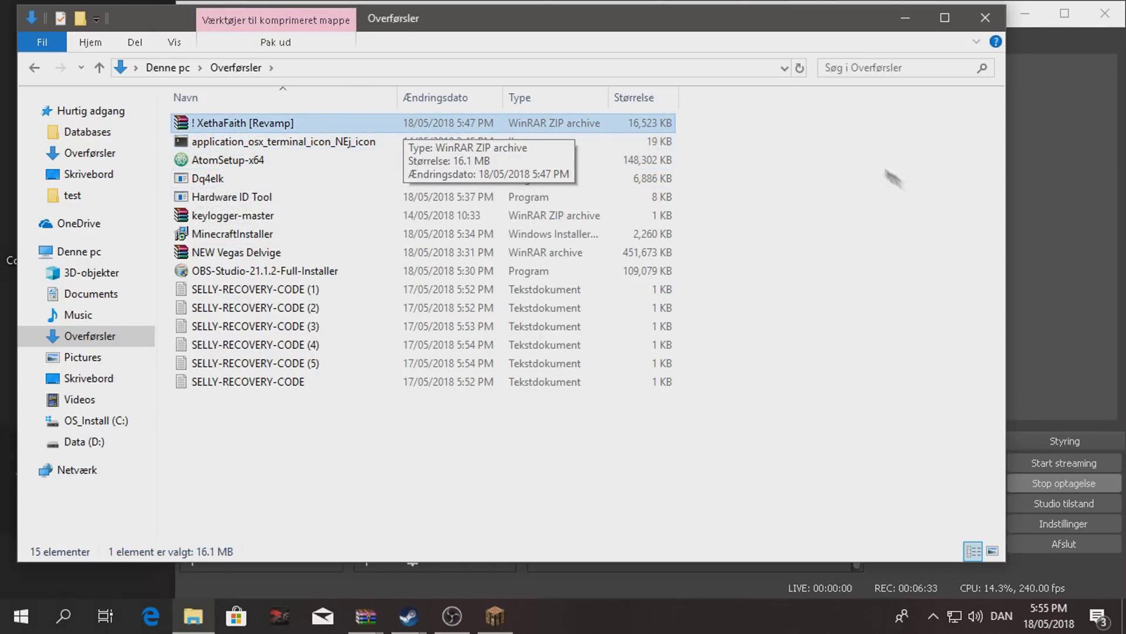
{"action": "left_click", "coordinate": [987, 20]}
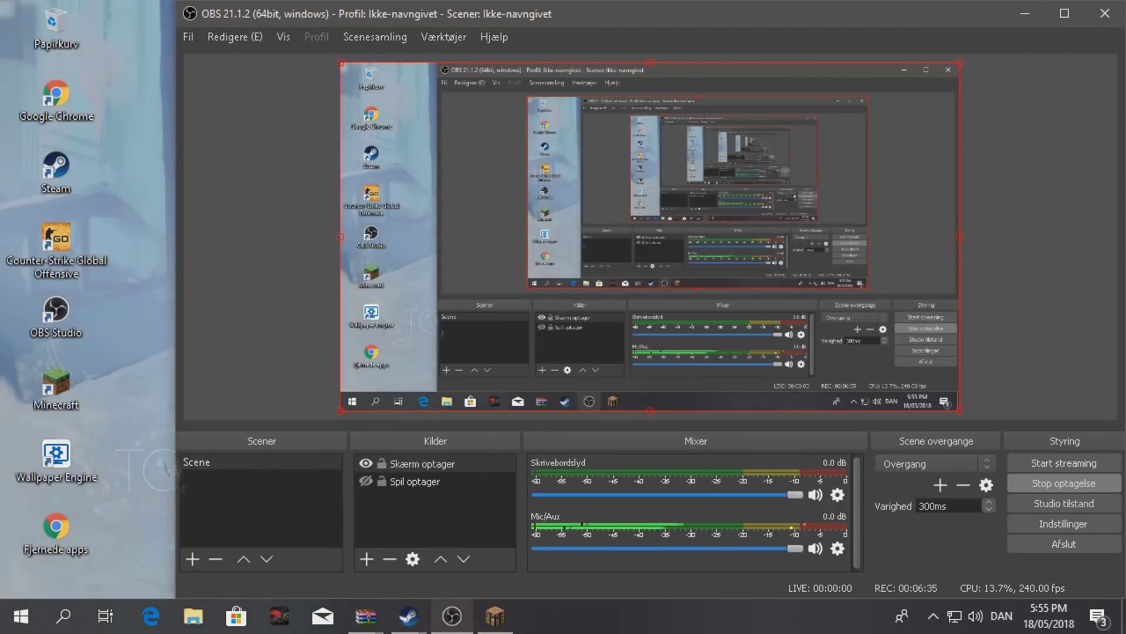
- Minimize OBS, refocus Minecraft, and use the lobby kit selector and inventory
{"action": "left_click", "coordinate": [1025, 13]}
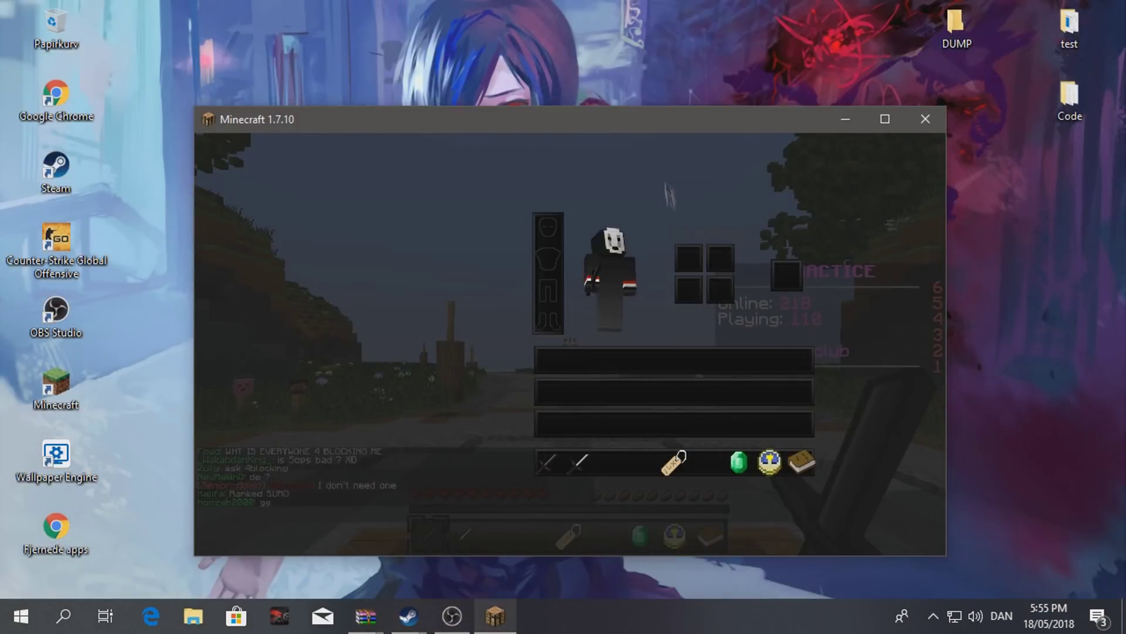
{"action": "left_click", "coordinate": [546, 123]}
{"action": "key", "text": "Escape"}
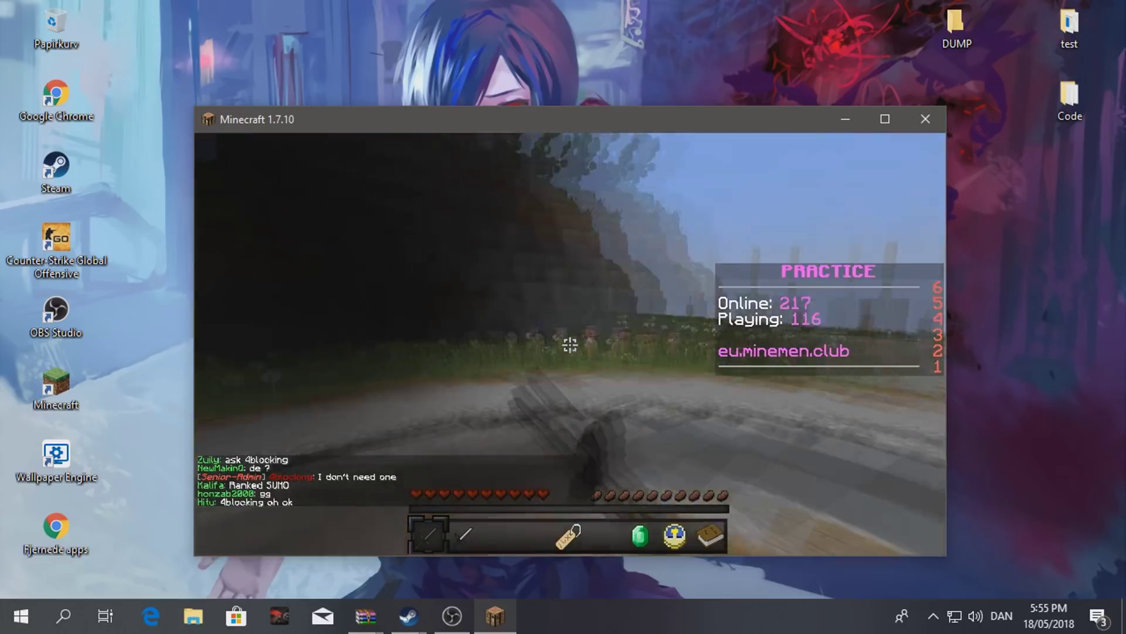
{"action": "right_click", "coordinate": [569, 343]}
{"action": "left_click", "coordinate": [544, 339]}
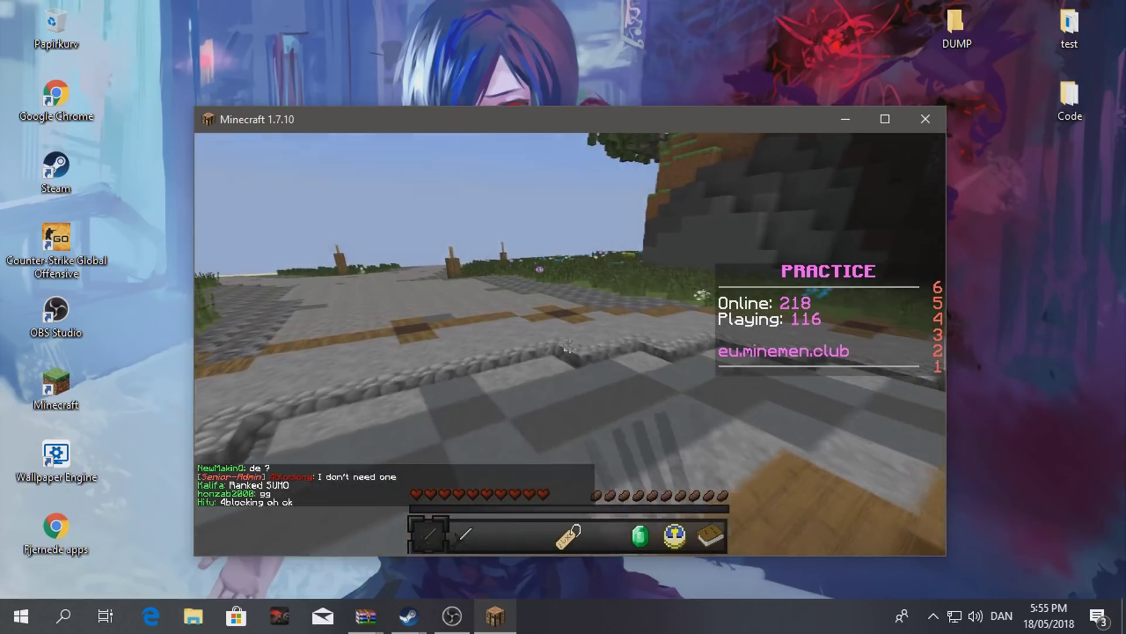
{"action": "key", "text": "e"}
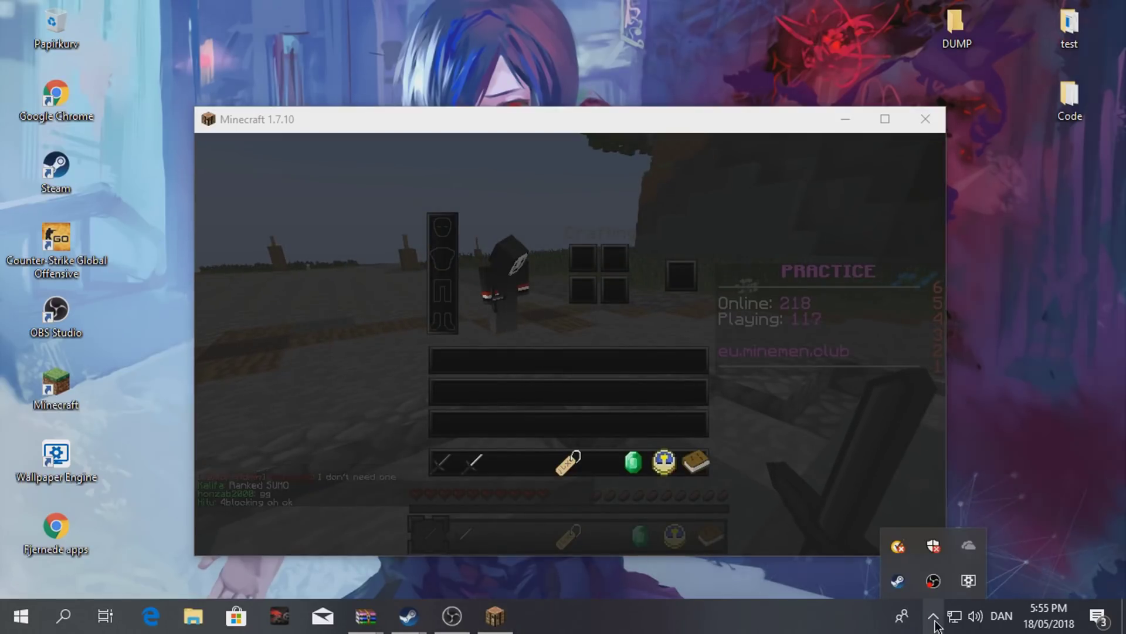
{"action": "key", "text": "Escape"}
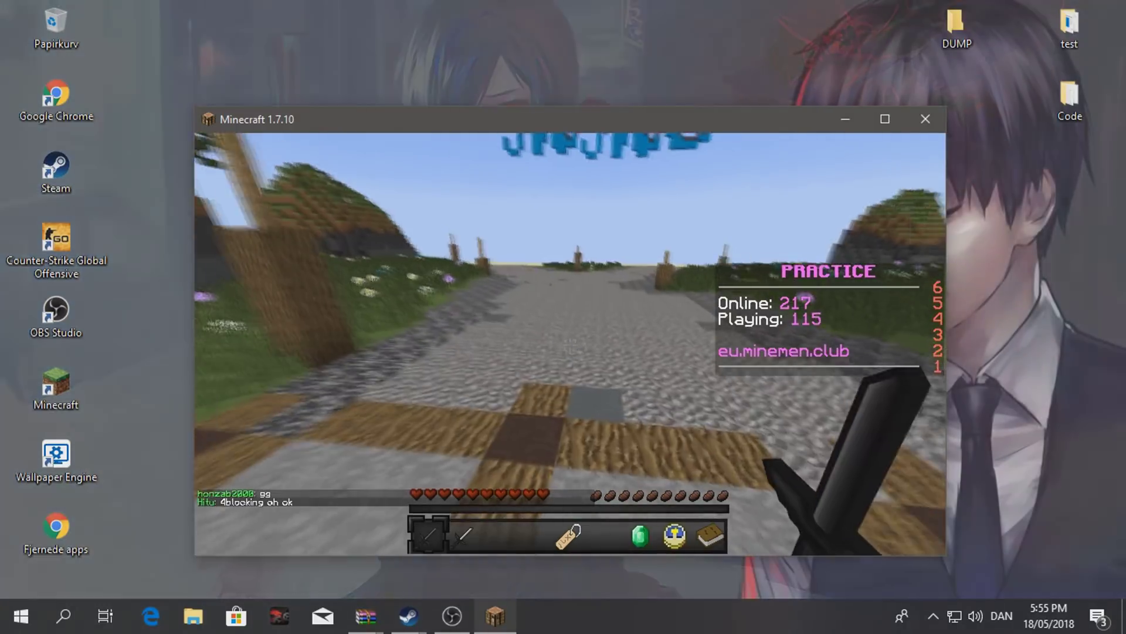
- Check the online player list and swing the sword at the ground while looking around
{"action": "key", "text": "Tab"}
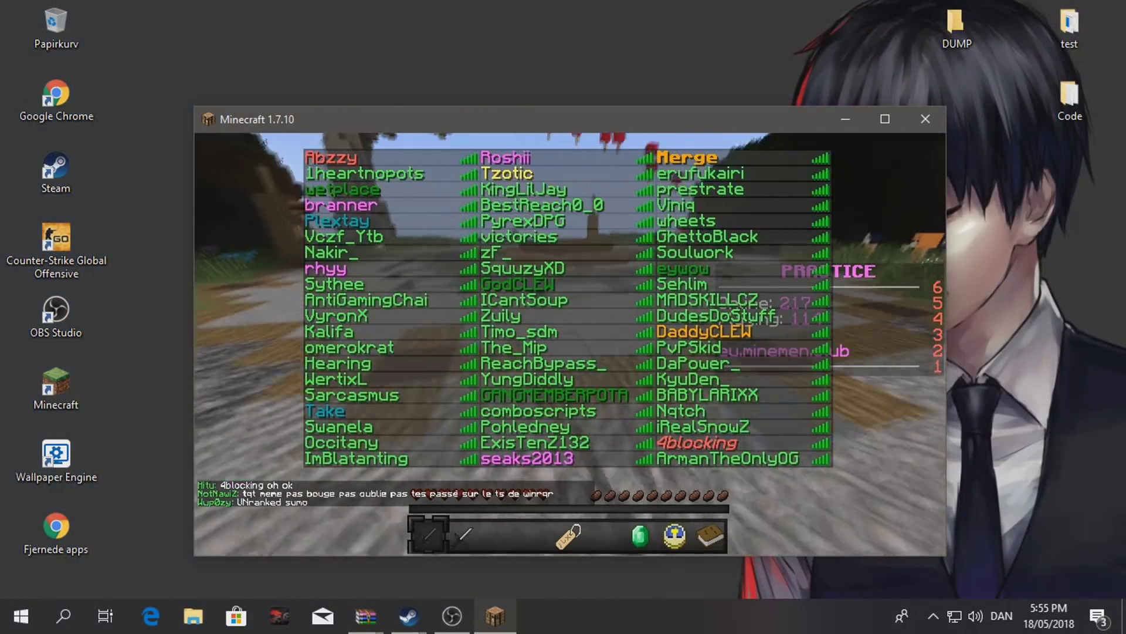
{"action": "key", "text": "Tab"}
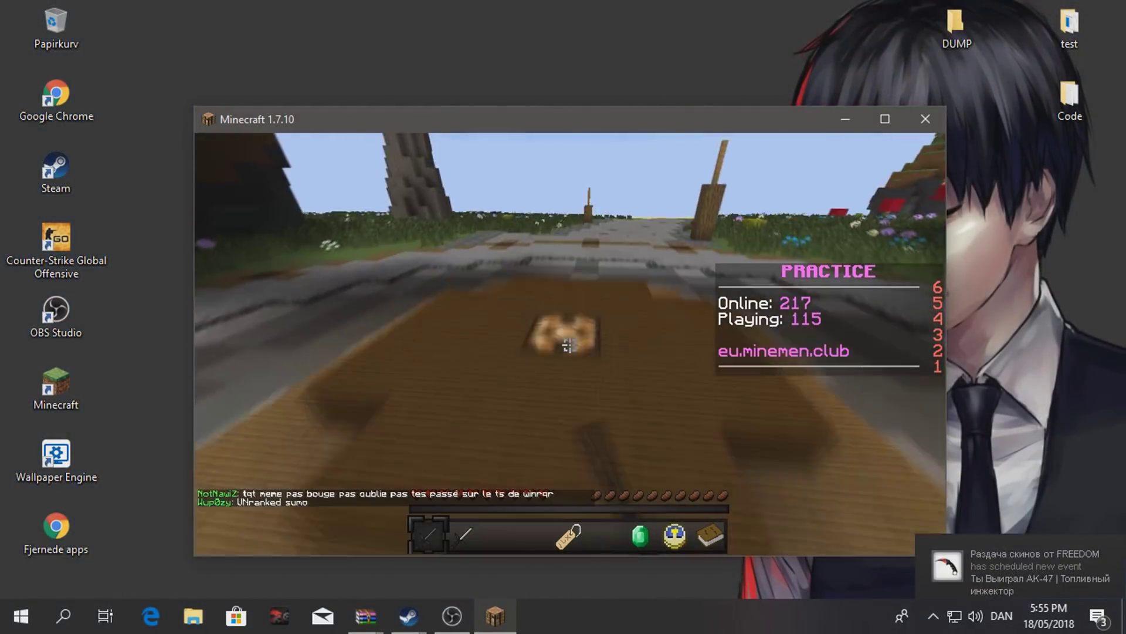
{"action": "key", "text": "1"}
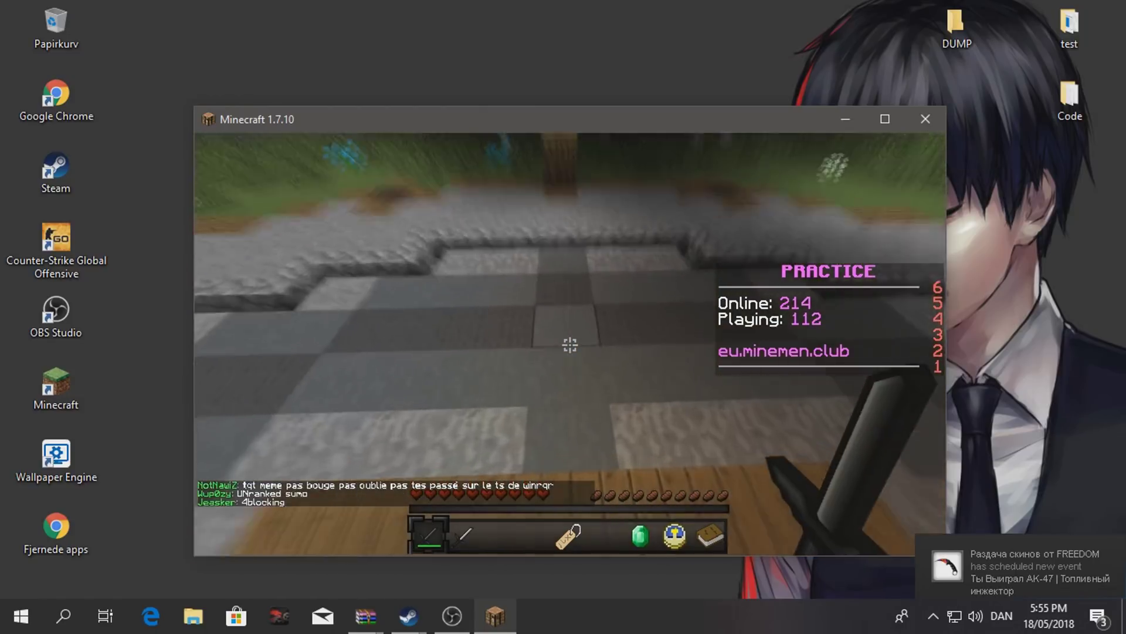
{"action": "left_click_drag", "start_coordinate": [570, 345], "coordinate": [570, 345]}
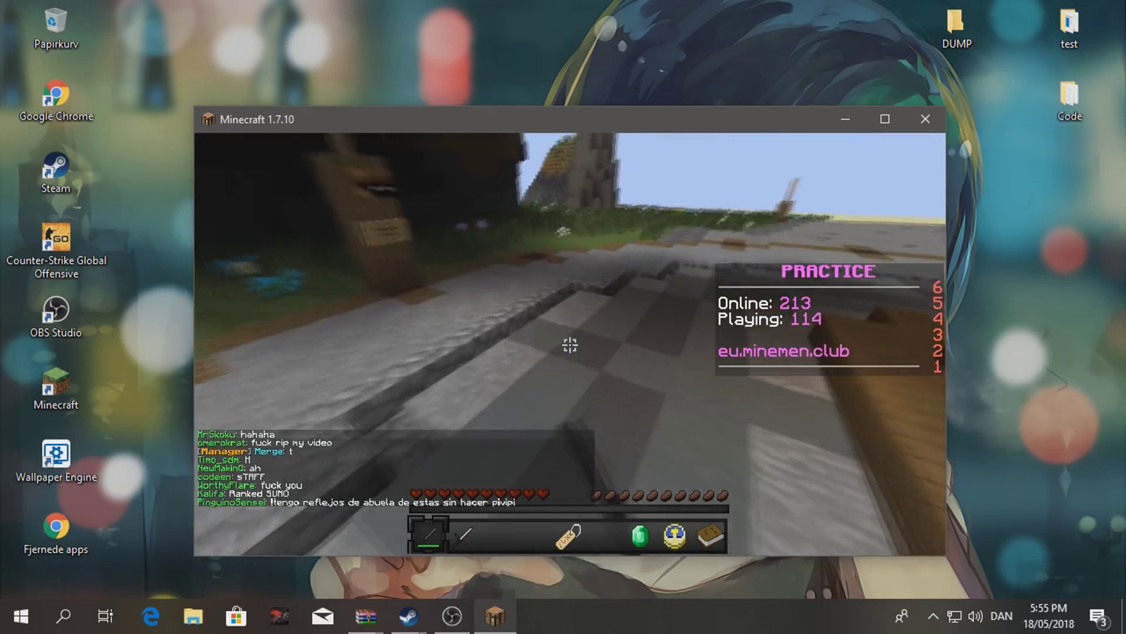
{"action": "left_click_drag", "start_coordinate": [569, 345], "coordinate": [570, 345]}
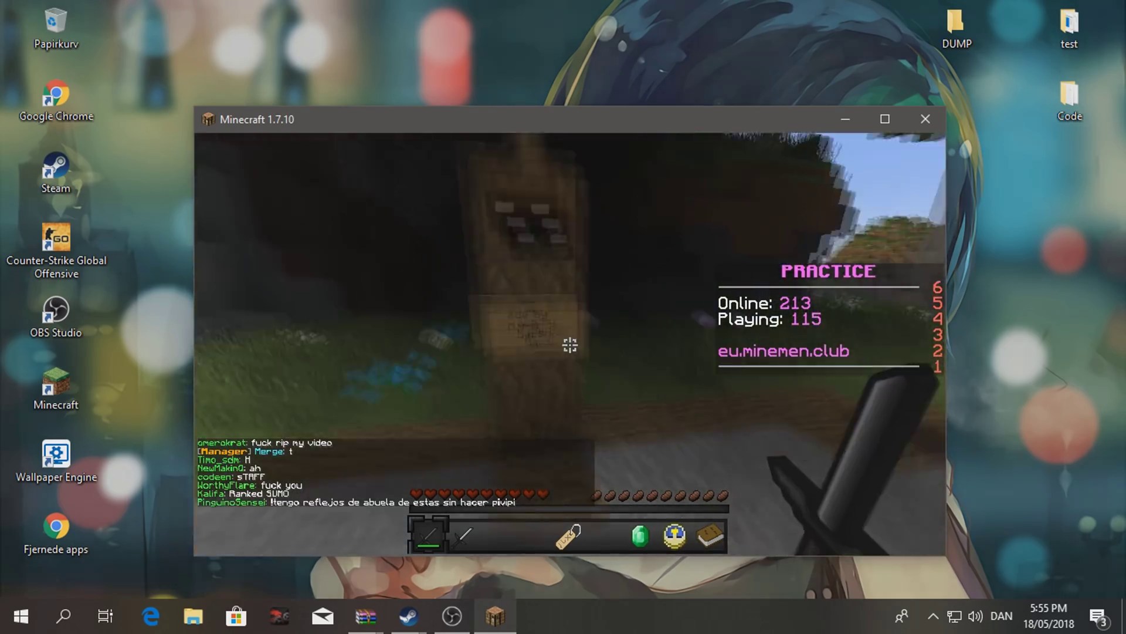
- Switch to third-person view and walk around the spawn, checking the inventory
{"action": "key", "text": "F5"}
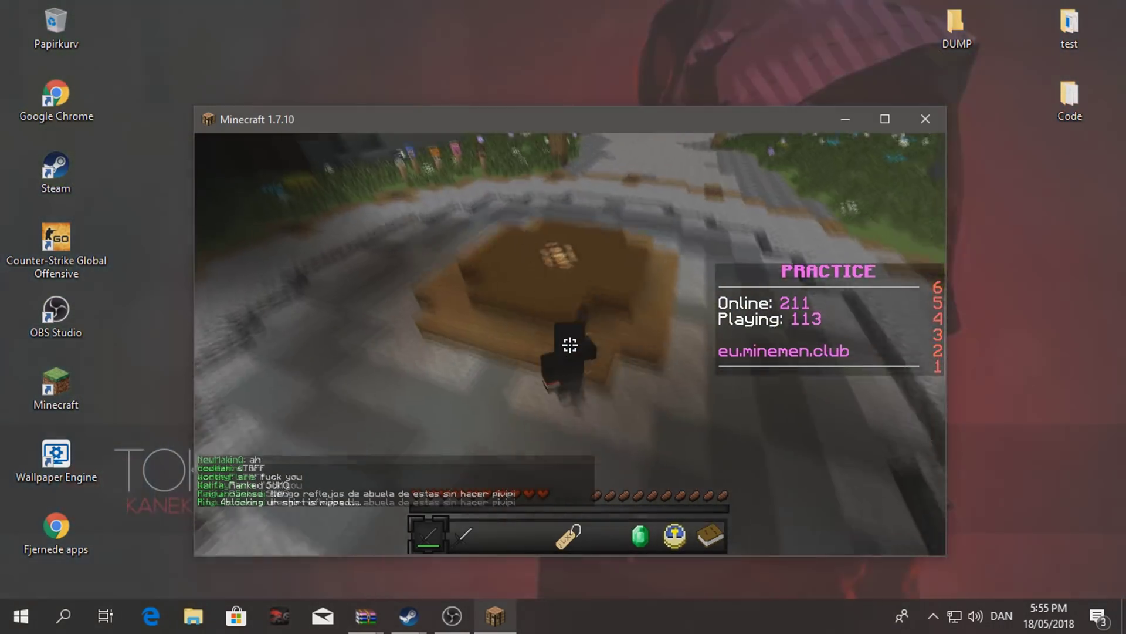
{"action": "key", "text": "w"}
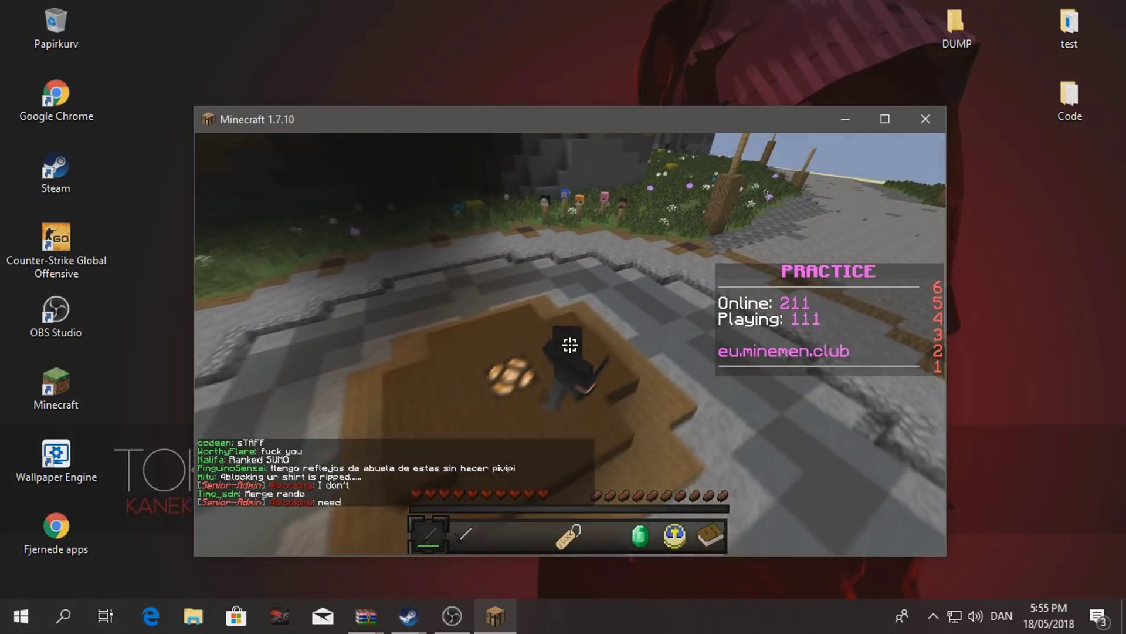
{"action": "key", "text": "w"}
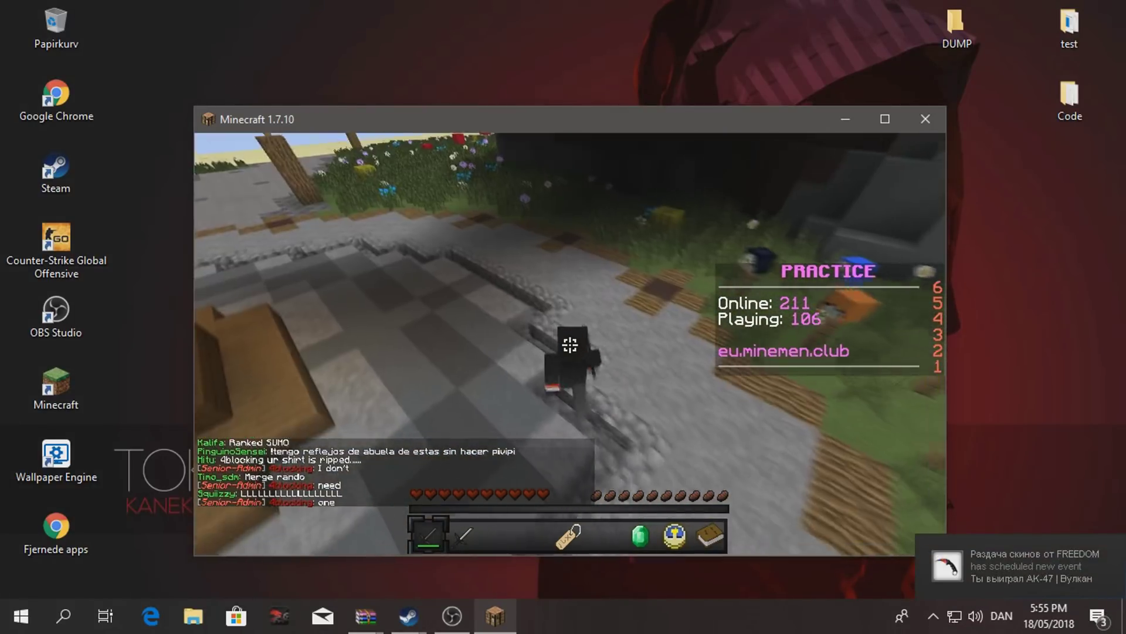
{"action": "key", "text": "w"}
{"action": "key", "text": "w"}
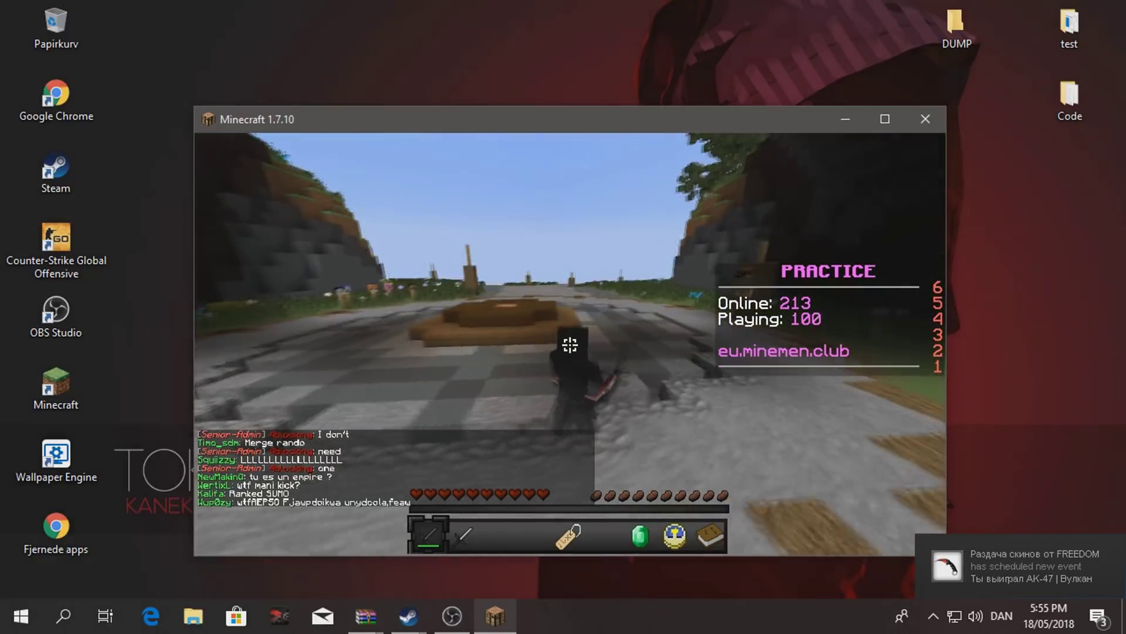
{"action": "key", "text": "w"}
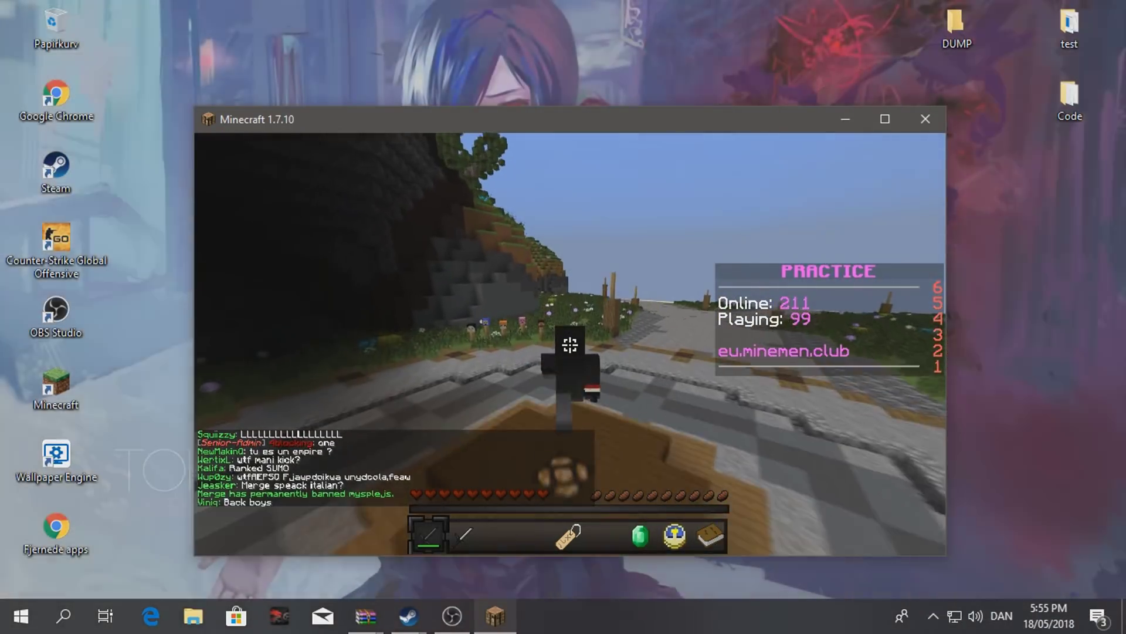
{"action": "key", "text": "e"}
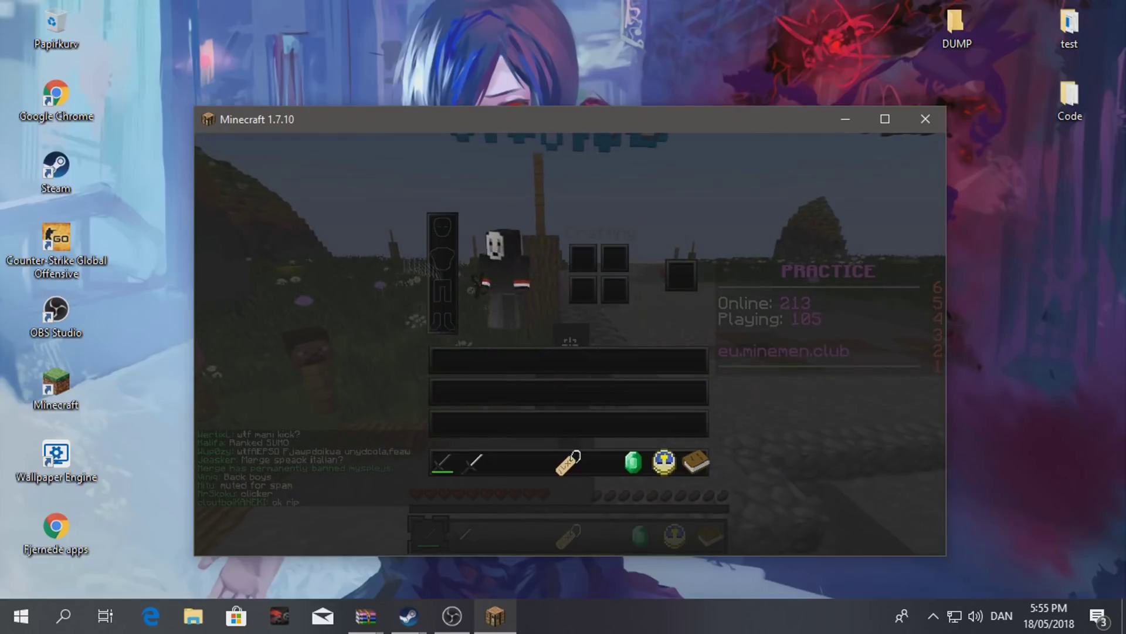
{"action": "key", "text": "e"}
- Walk along the stone structure and through the grassy terrain of the Practice lobby
{"action": "key", "text": "w"}
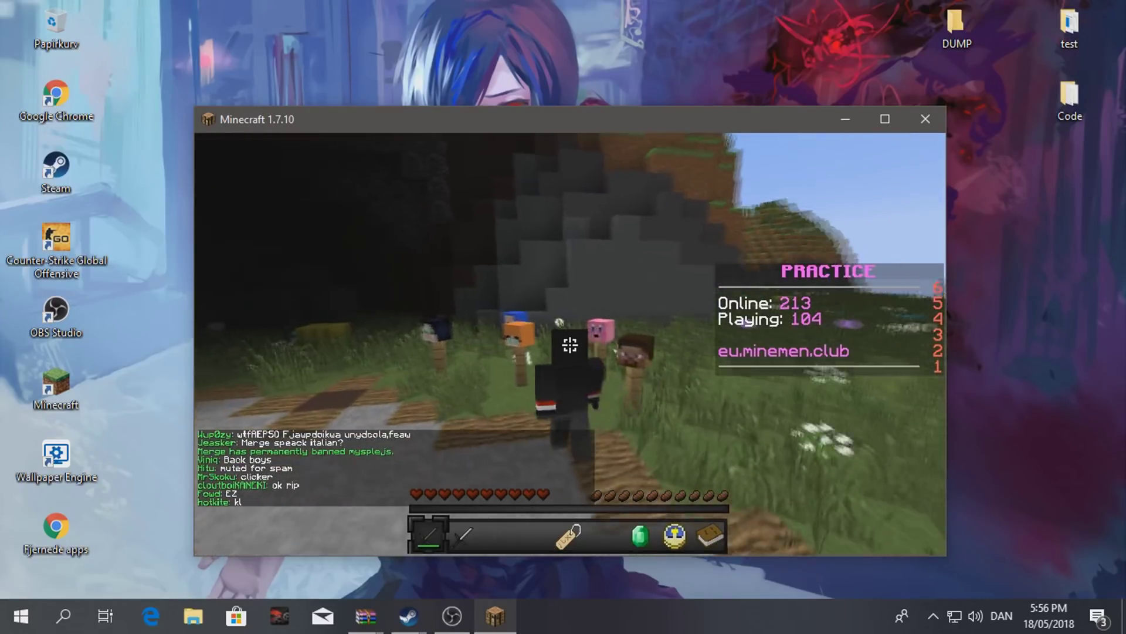
{"action": "key", "text": "w"}
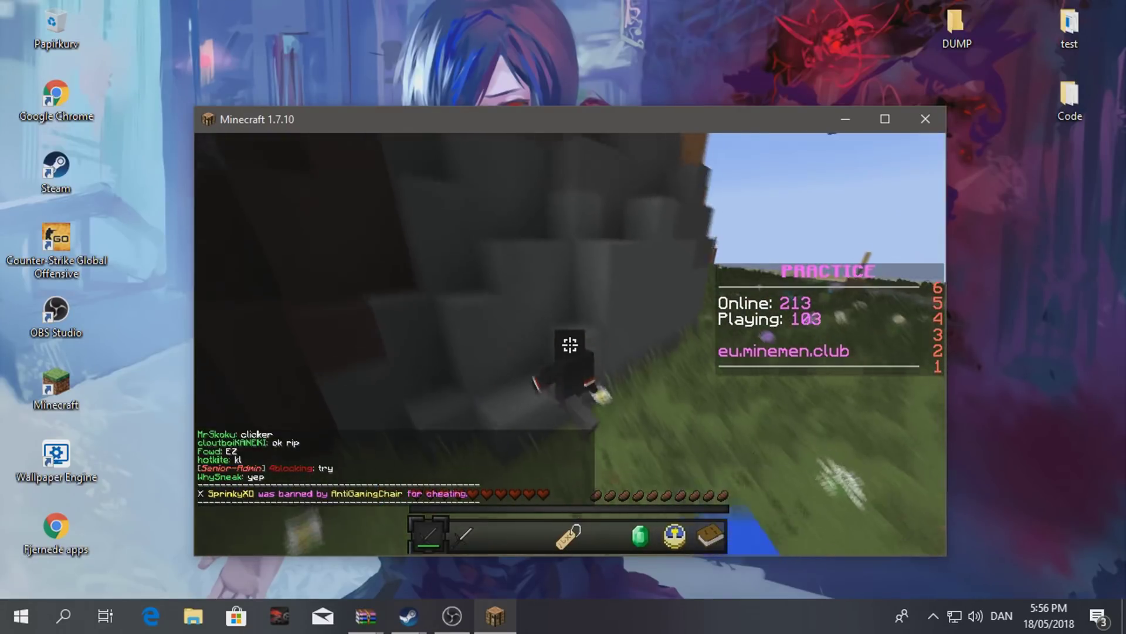
{"action": "key", "text": "w"}
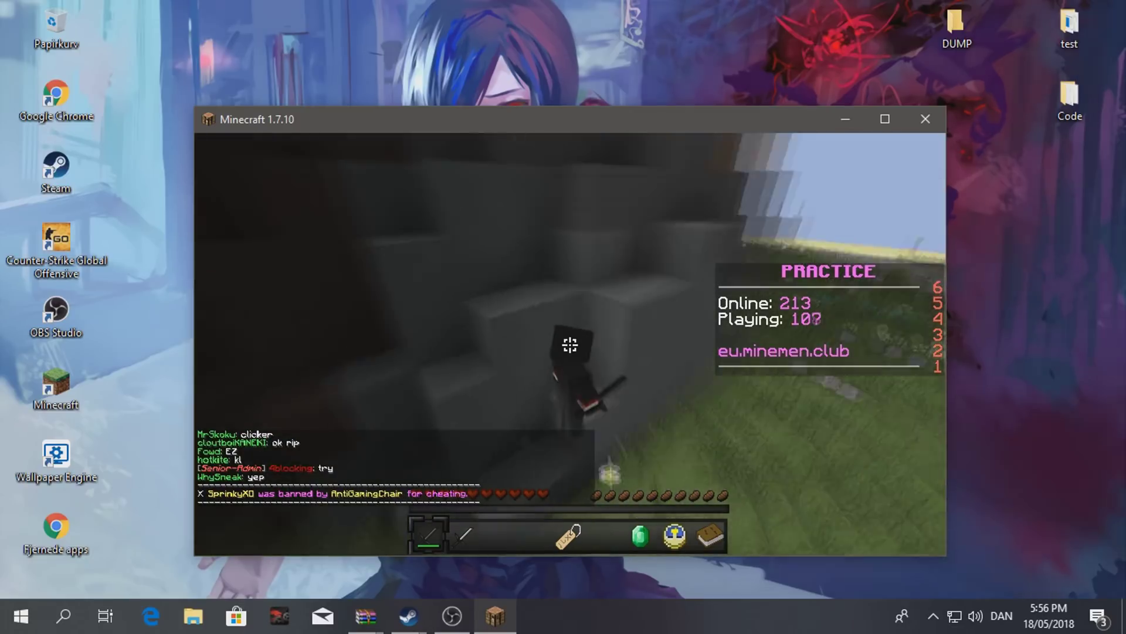
{"action": "key", "text": "w"}
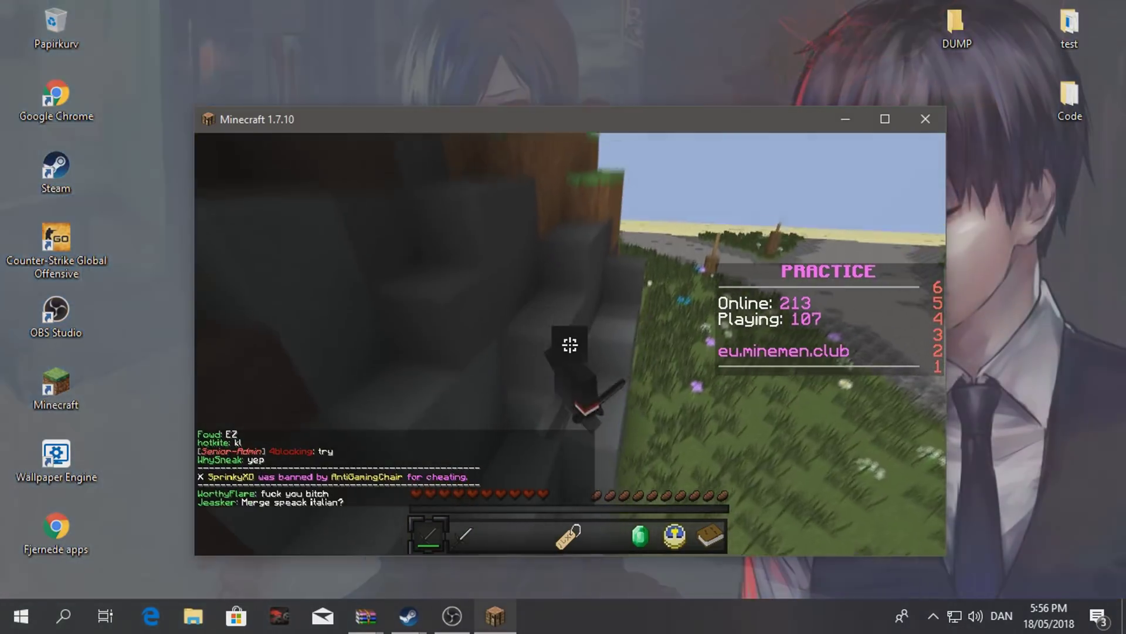
{"action": "key", "text": "w"}
{"action": "key", "text": "w"}
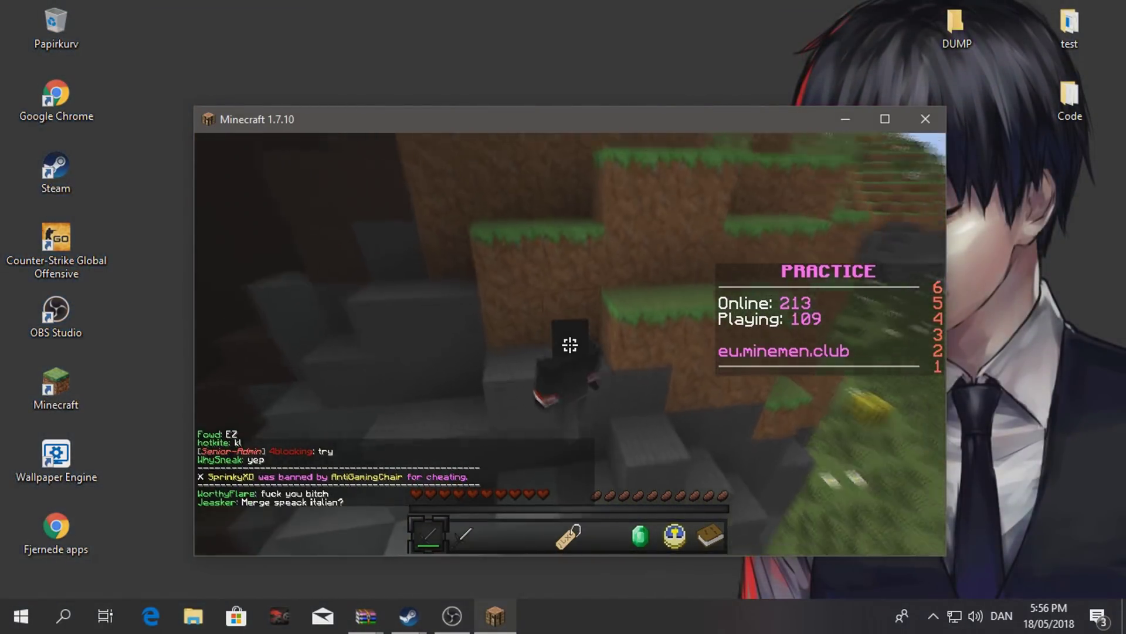
{"action": "key", "text": "w"}
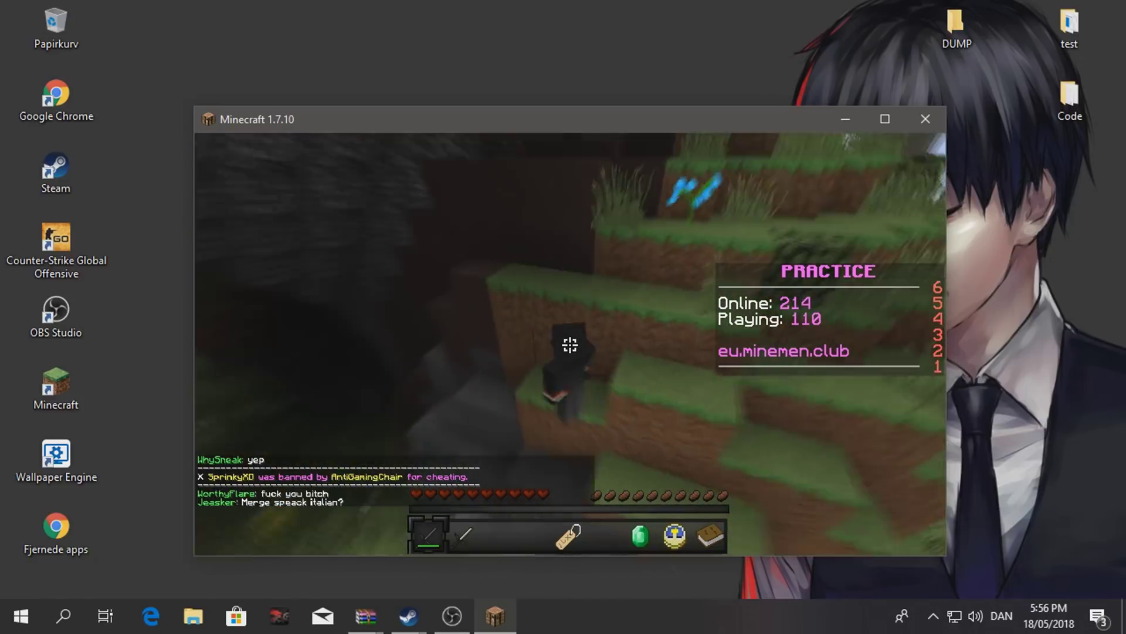
{"action": "key", "text": "w"}
{"action": "key", "text": "w"}
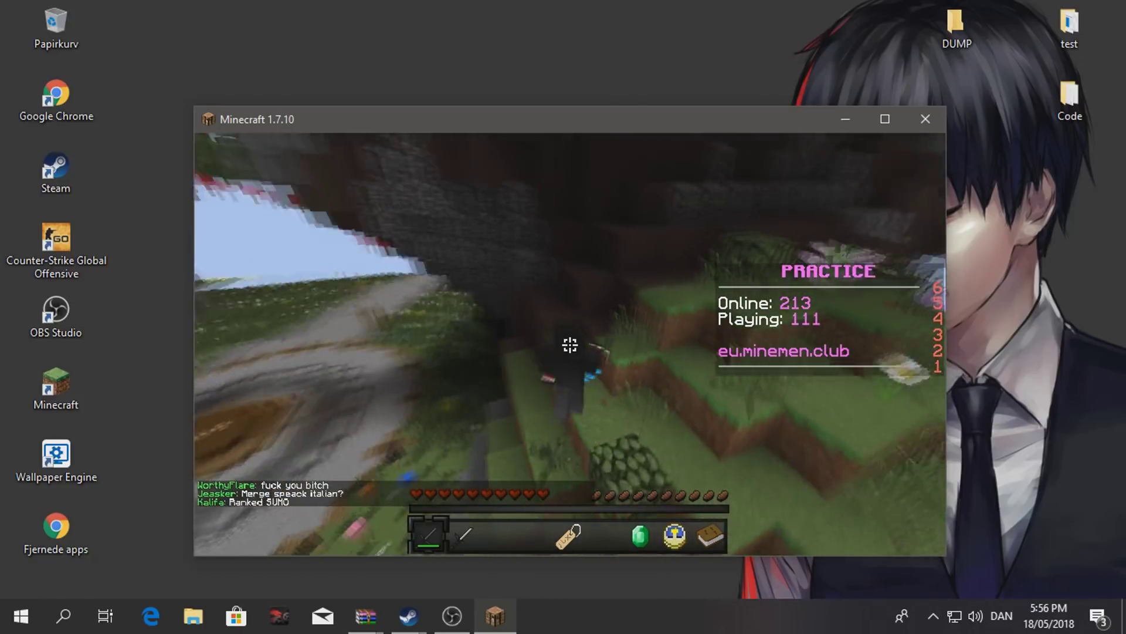